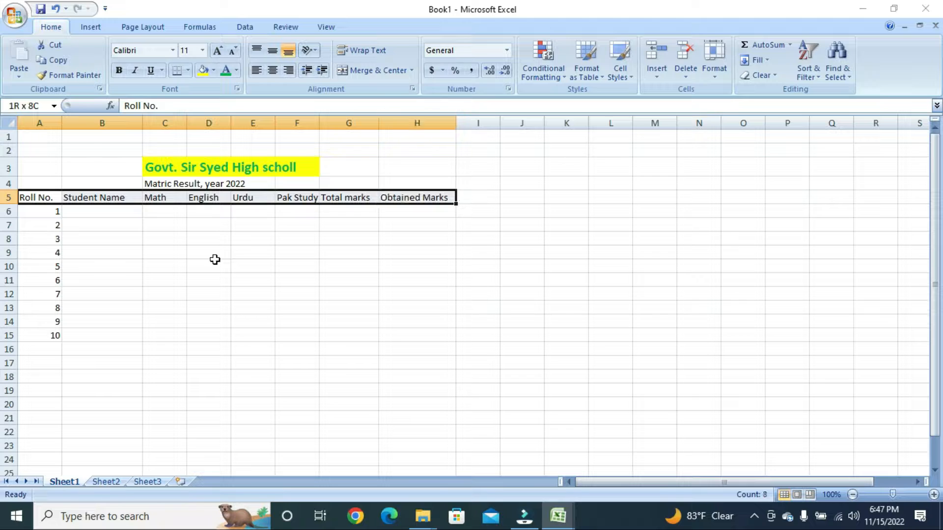
- Fill header cells A5:H5 with Aqua, Accent 5, Lighter 80%
click(215, 262)
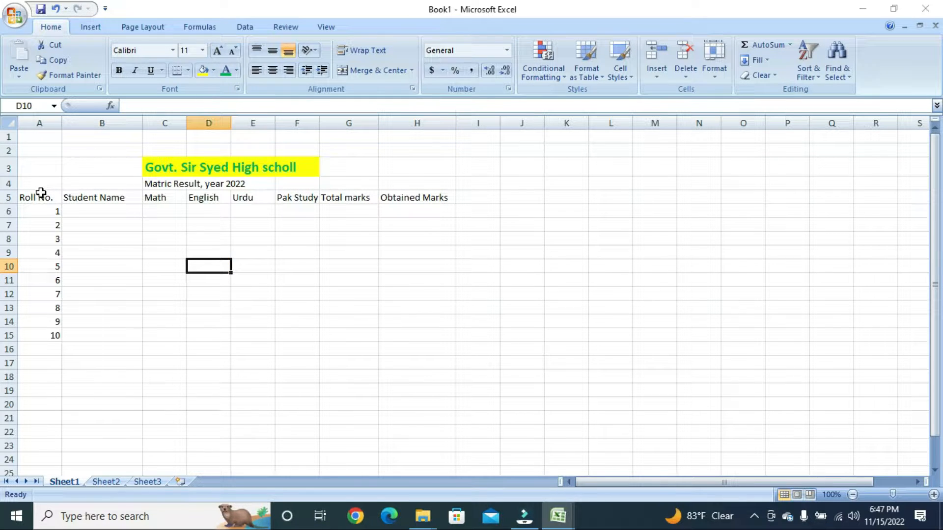
drag(46, 198, 432, 194)
click(217, 70)
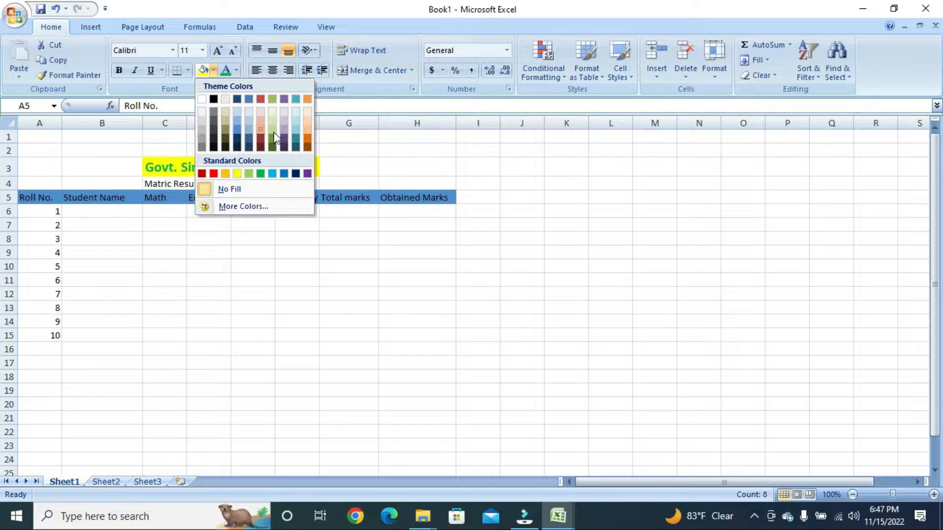
click(296, 112)
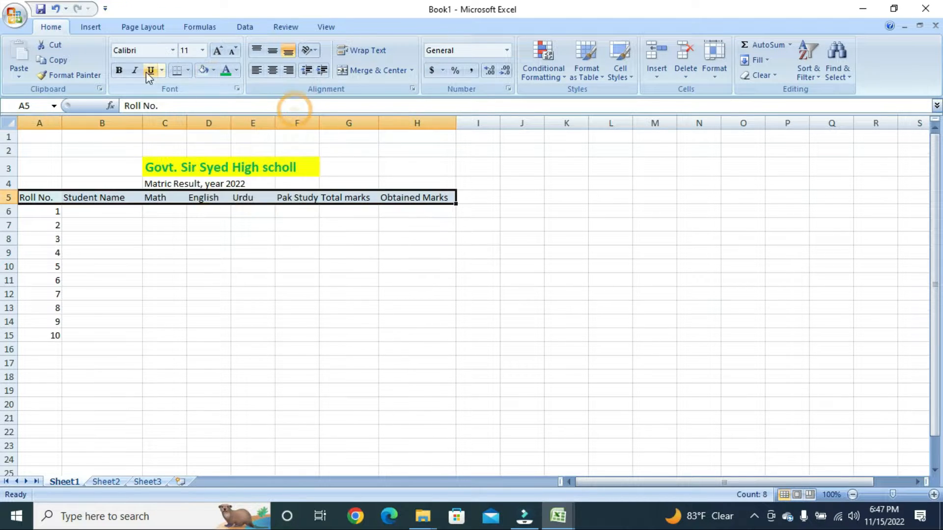
- Bold the header row and enter roll numbers 90215 and 90216 in A6:A7
click(119, 70)
click(101, 225)
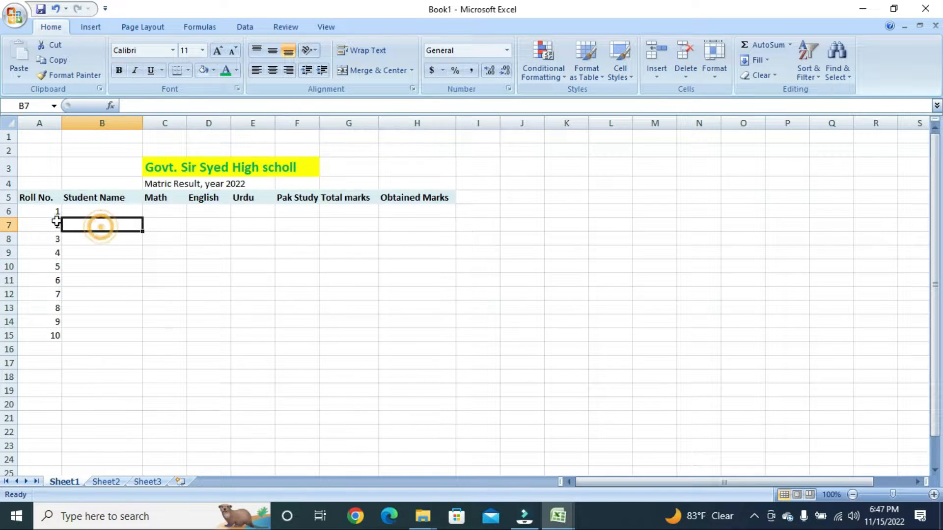
click(44, 212)
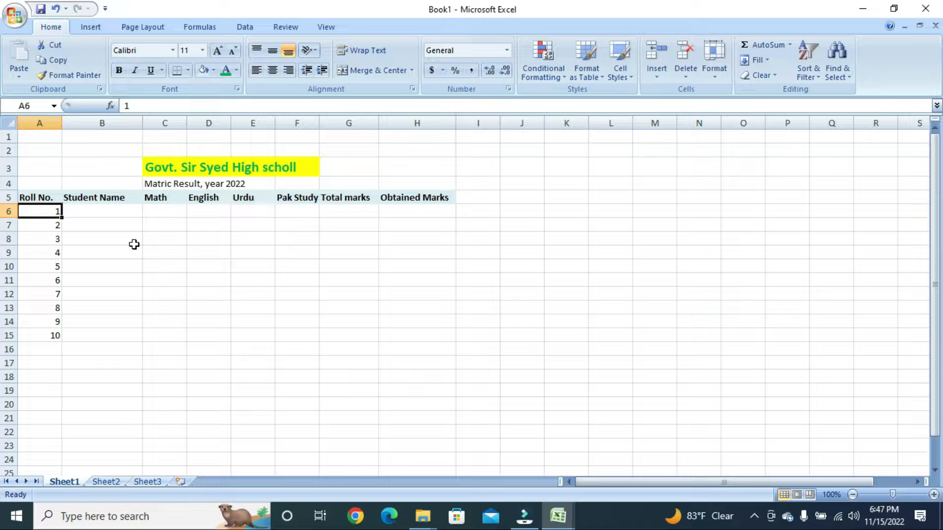
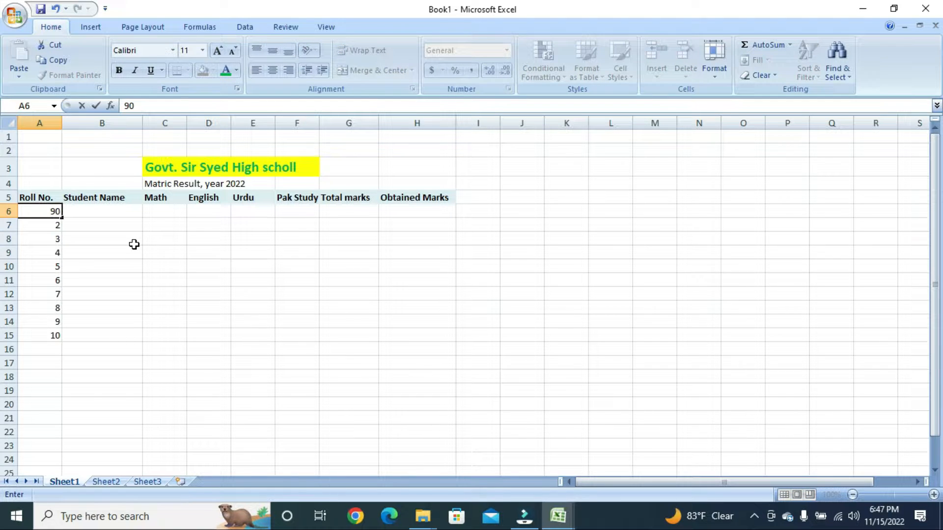
key(Return)
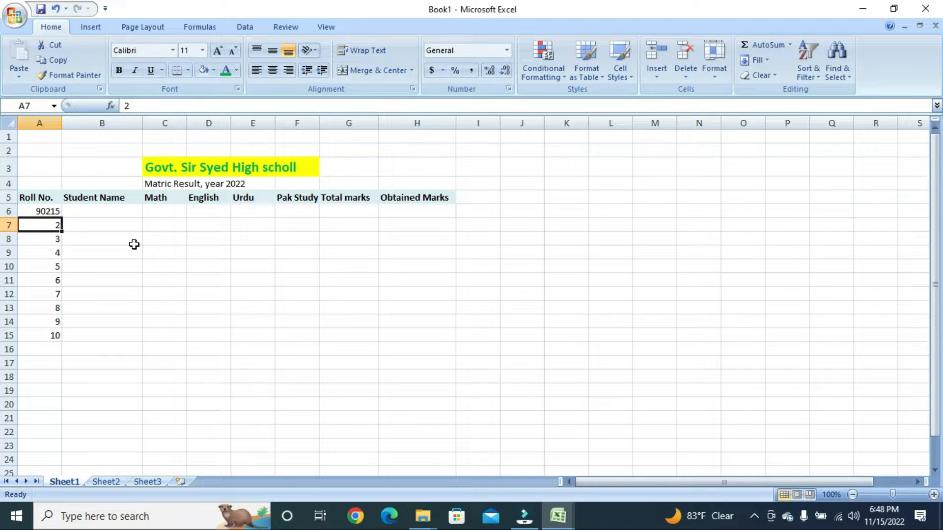
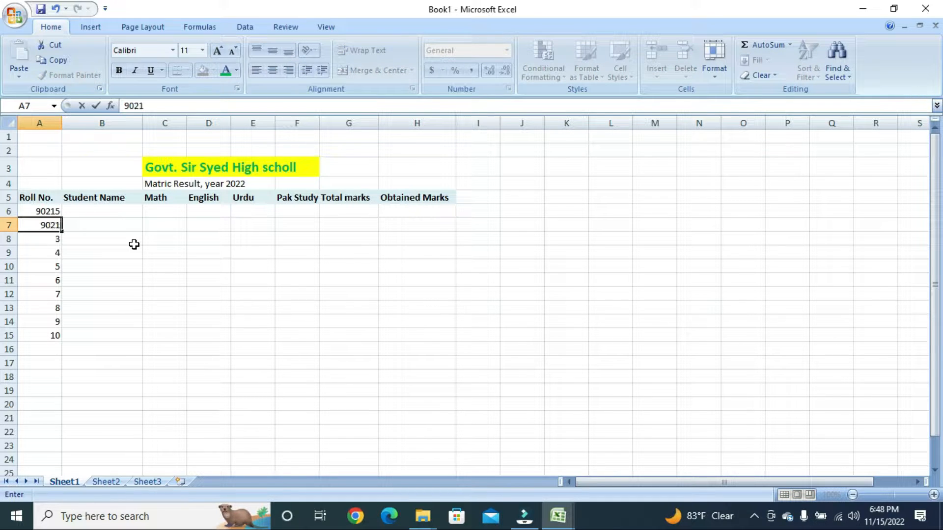
key(Return)
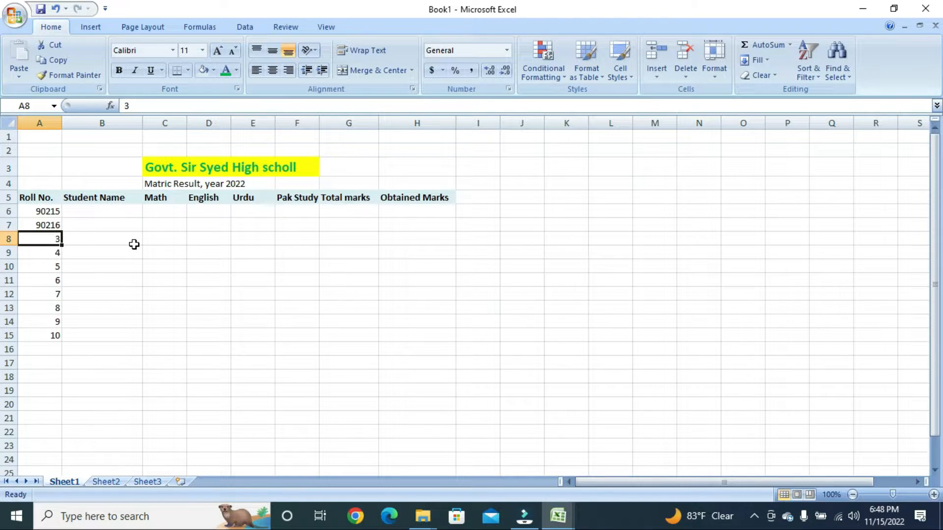
- Extend the roll number series from A6:A7 down to 90231 in row 22
key(Up)
key(Up)
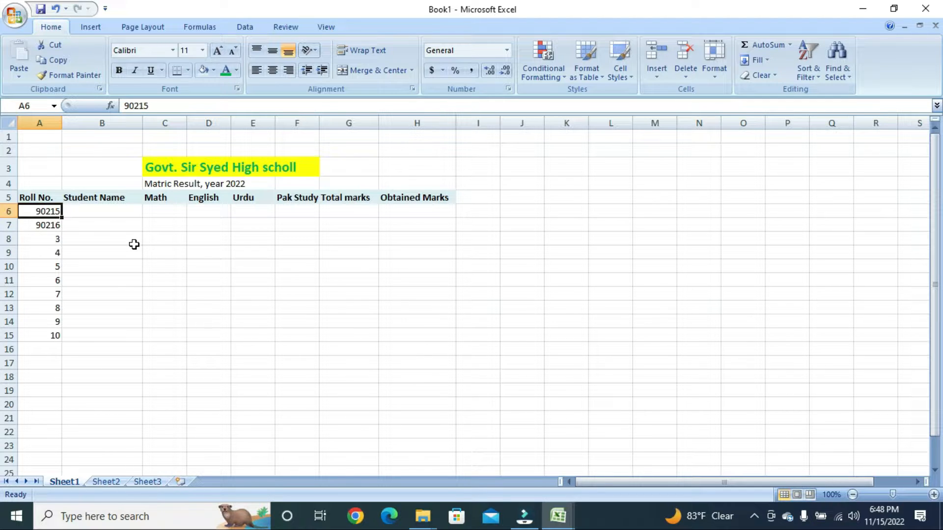
key(shift+Down)
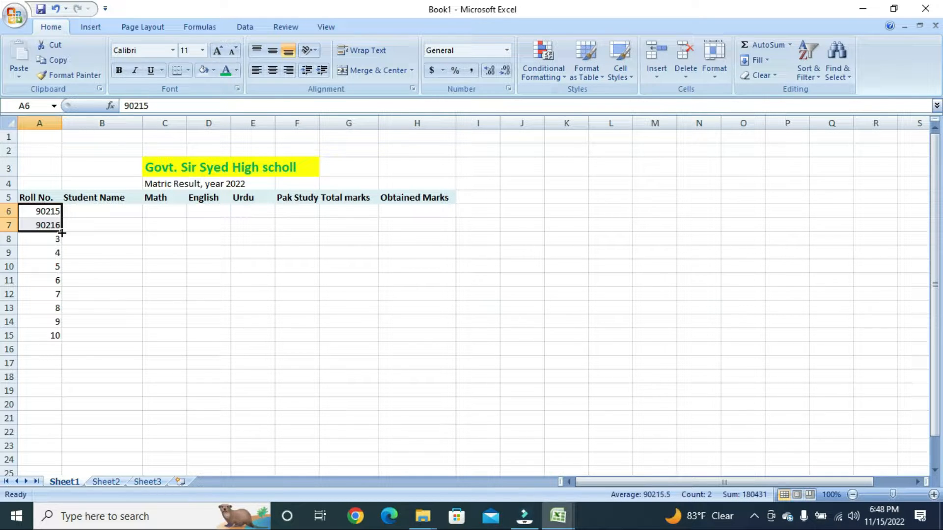
drag(62, 233, 72, 347)
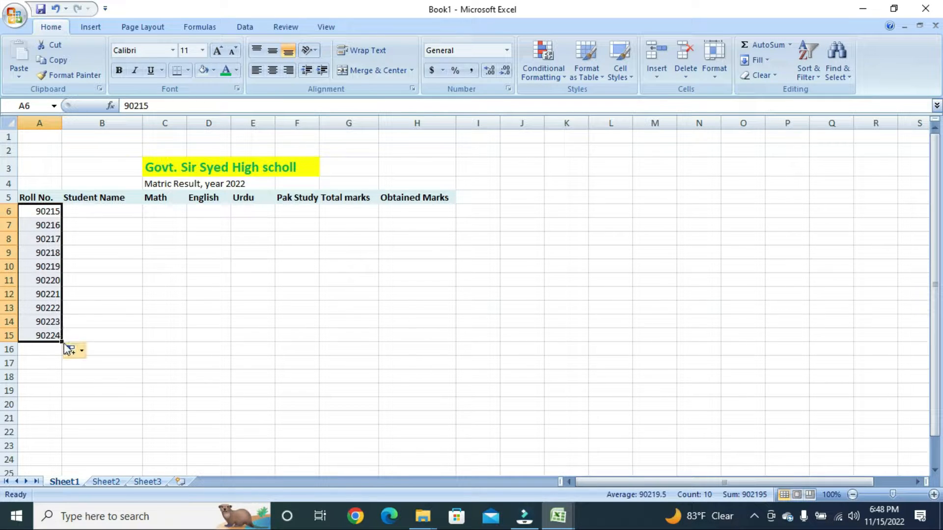
drag(61, 342, 67, 438)
- Cancel a mistaken entry started in cell C8
click(143, 250)
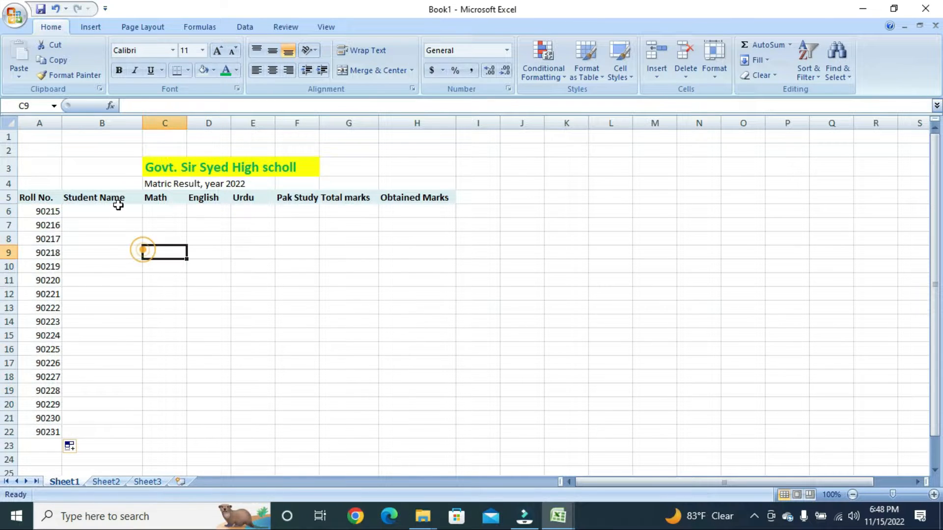
click(116, 210)
click(171, 243)
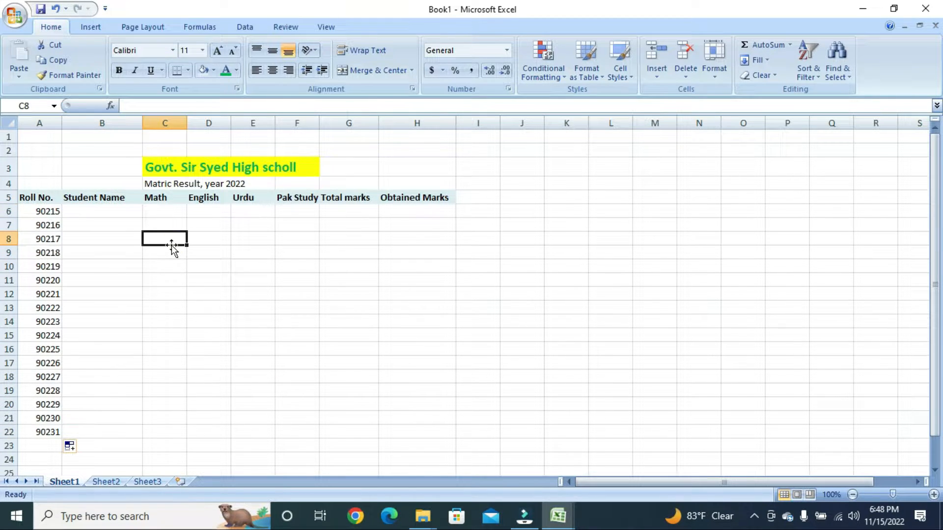
text(AL)
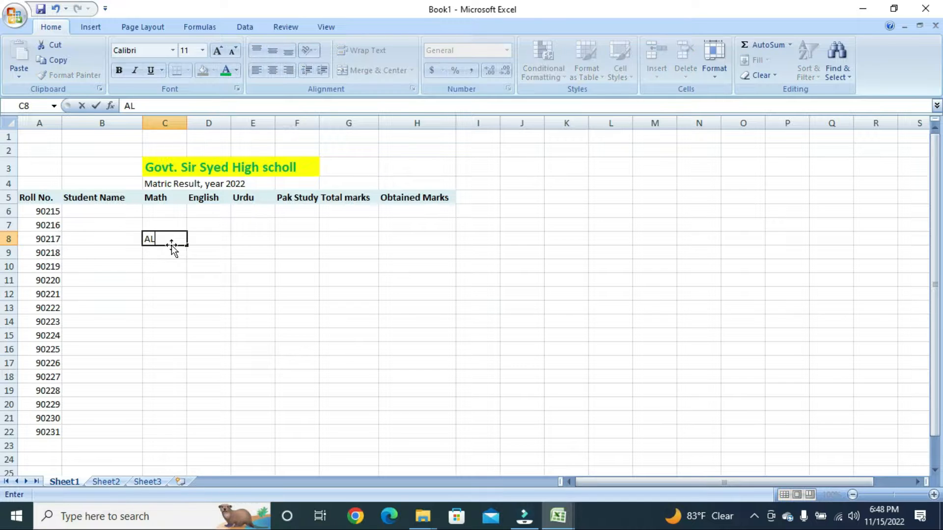
key(BackSpace)
key(BackSpace)
- Enter the five student names into Student Name cells B6:B10
click(100, 210)
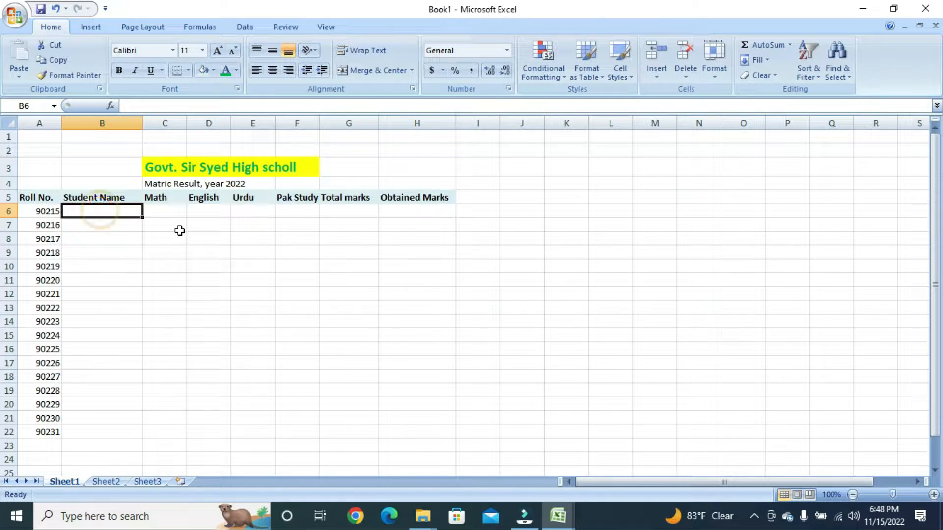
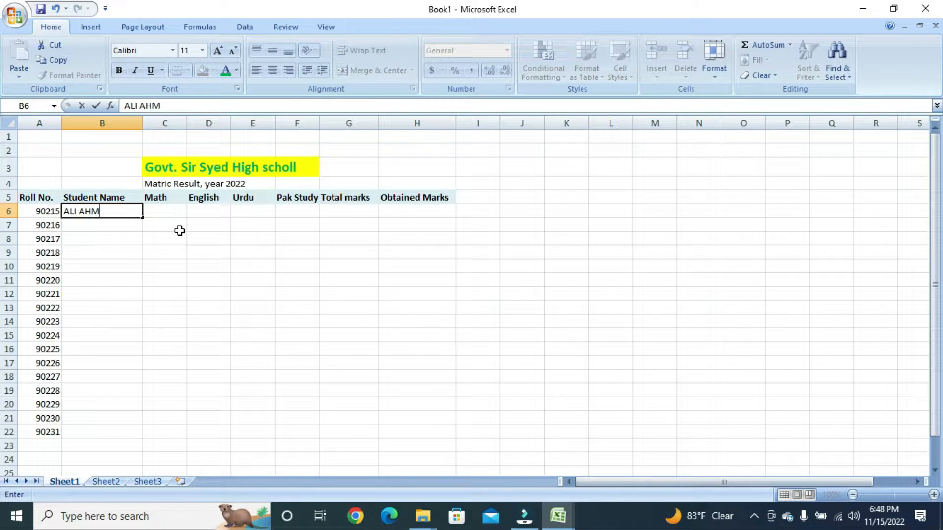
key(Return)
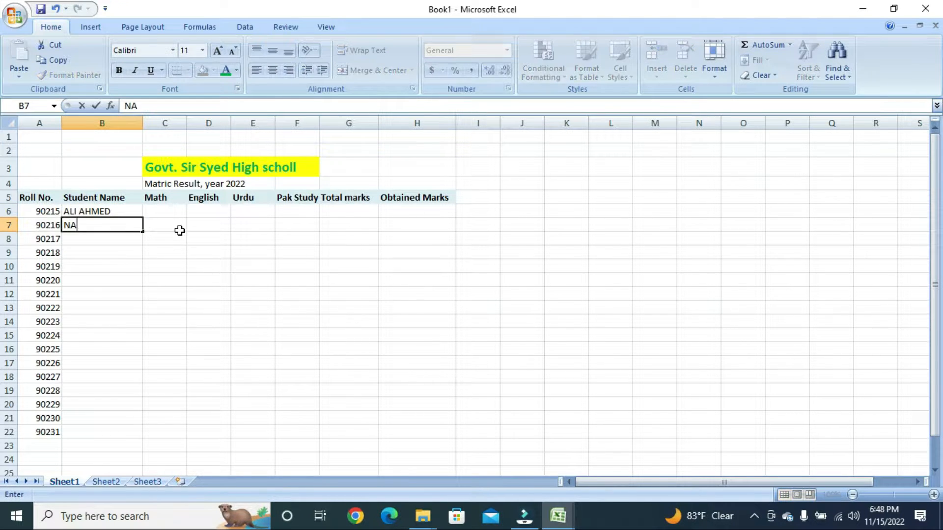
key(Return)
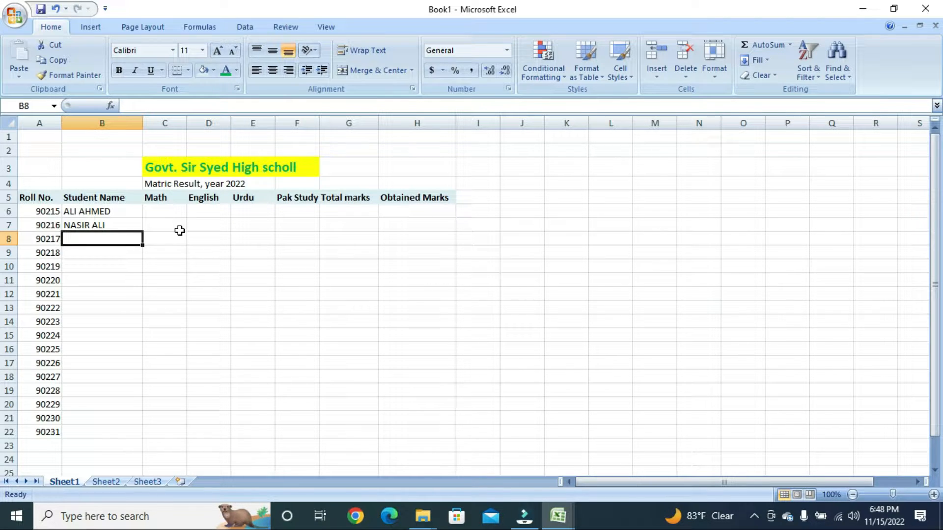
text(HASSAN)
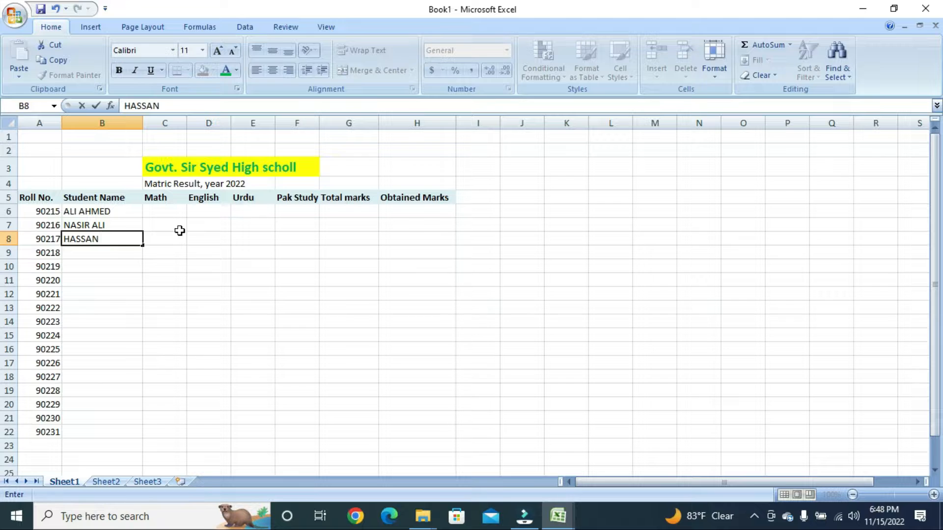
key(Return)
text(KHAN)
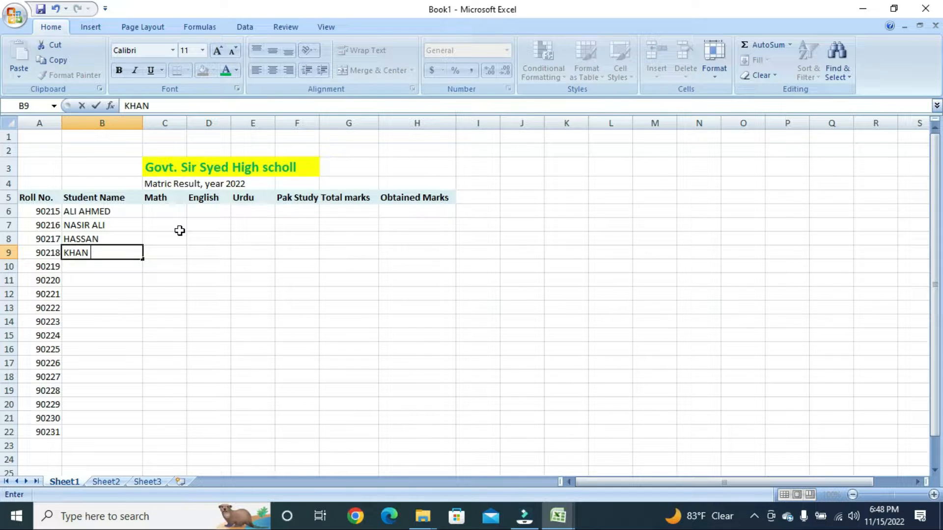
key(Return)
text(SHAH)
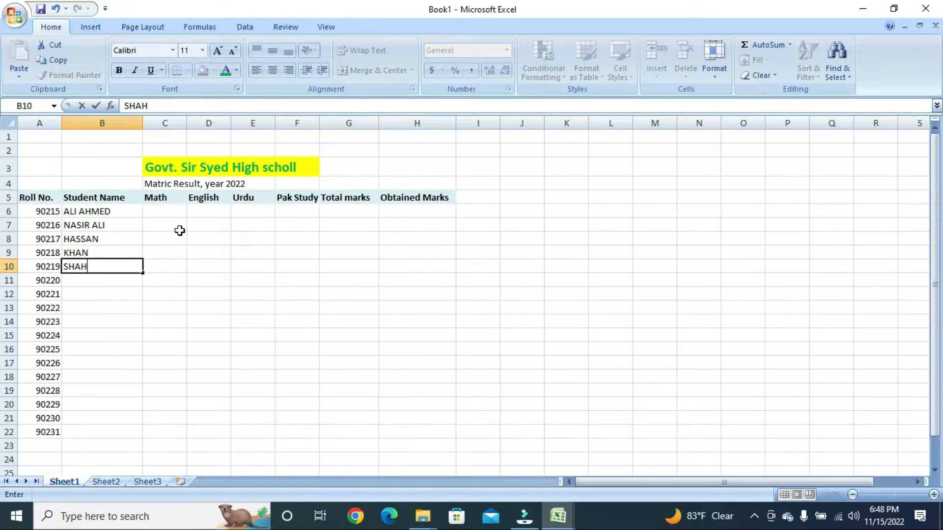
text(ZAD)
key(Return)
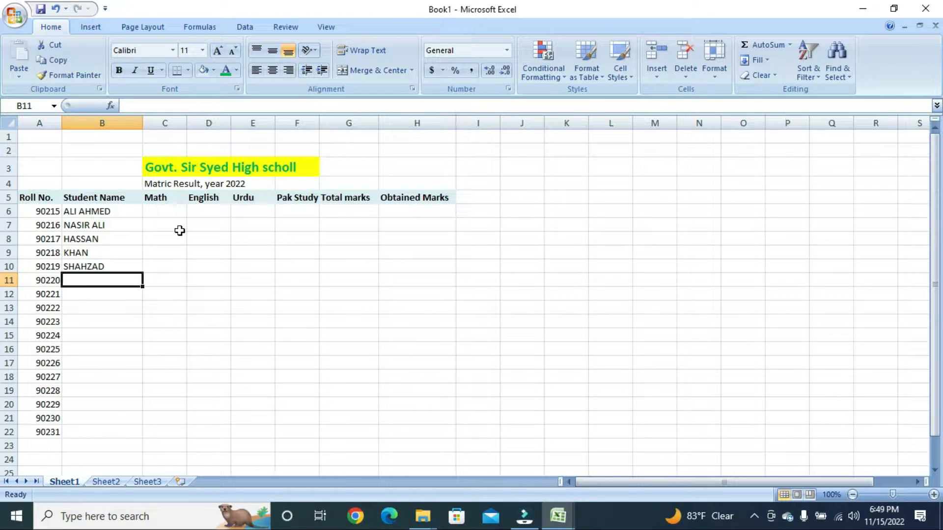
click(168, 213)
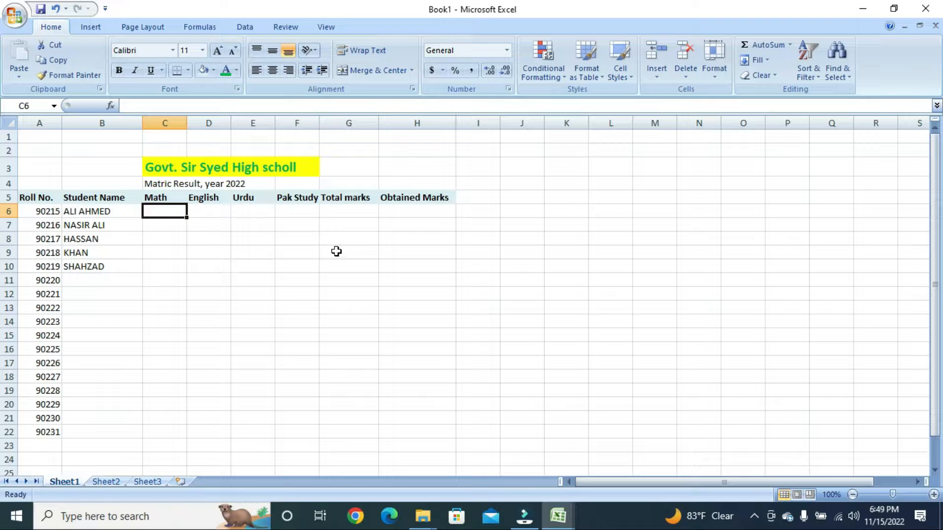
text(60)
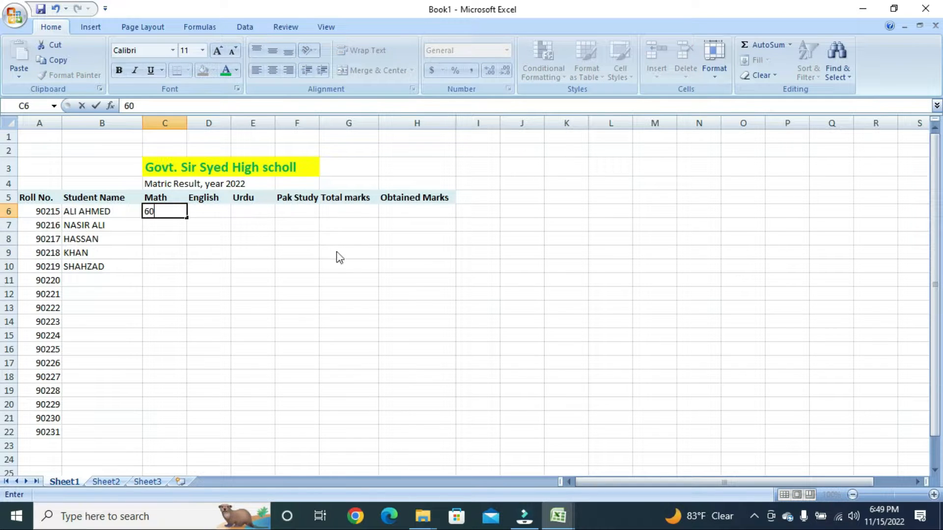
key(Return)
text(60)
key(Return)
text(50)
key(Return)
text(40)
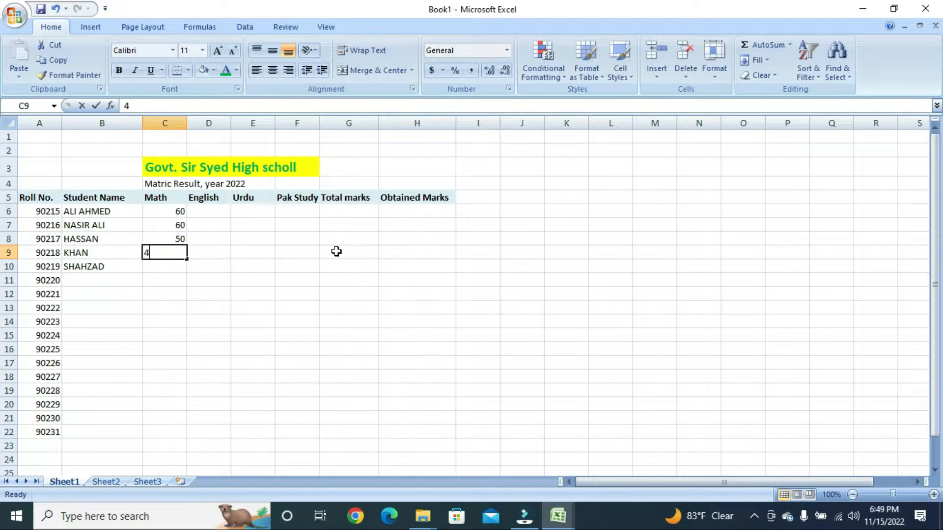
key(Return)
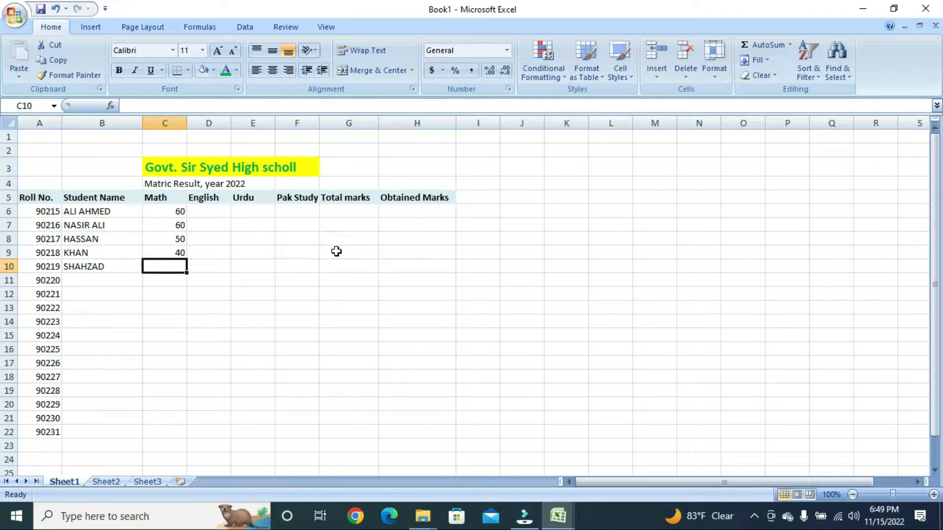
text(80)
key(Up)
key(Up)
key(Up)
key(Up)
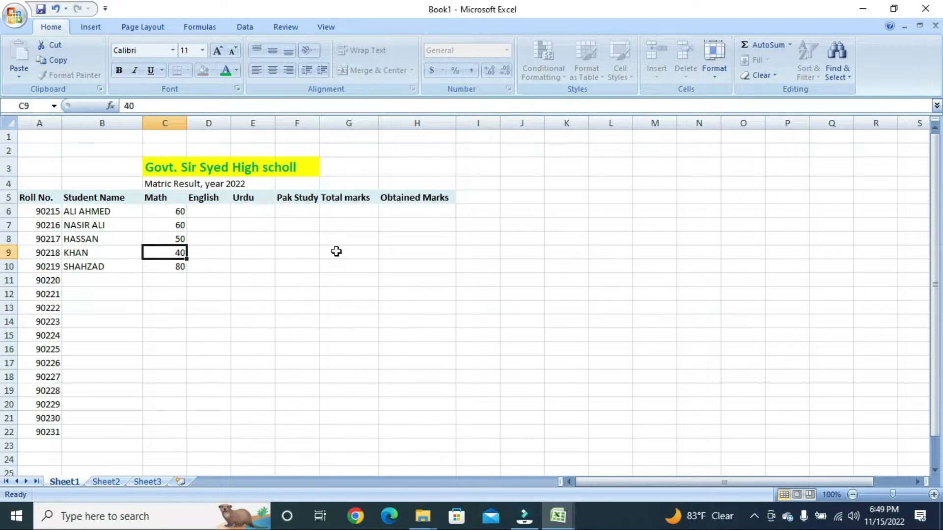
key(Right)
key(Left)
key(Down)
key(Down)
key(Down)
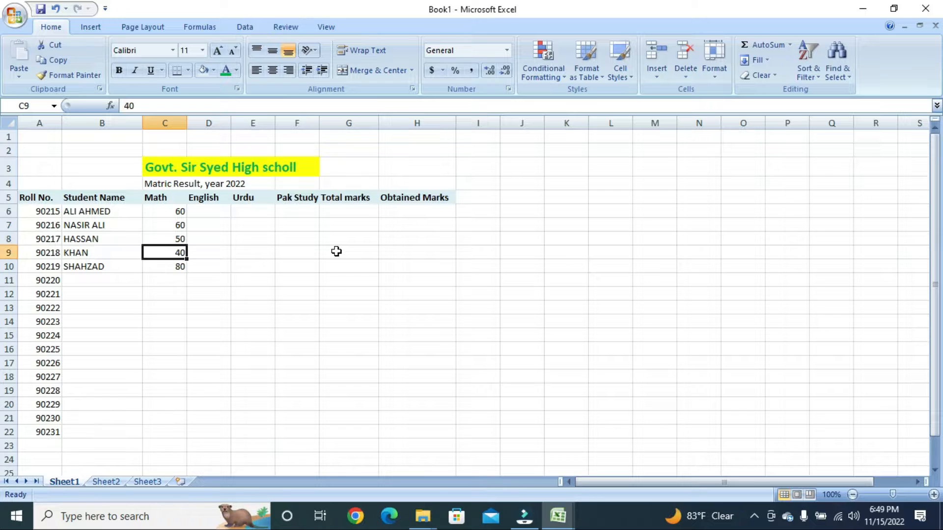
key(Up)
key(Up)
key(Up)
key(Up)
key(Down)
key(Down)
key(Down)
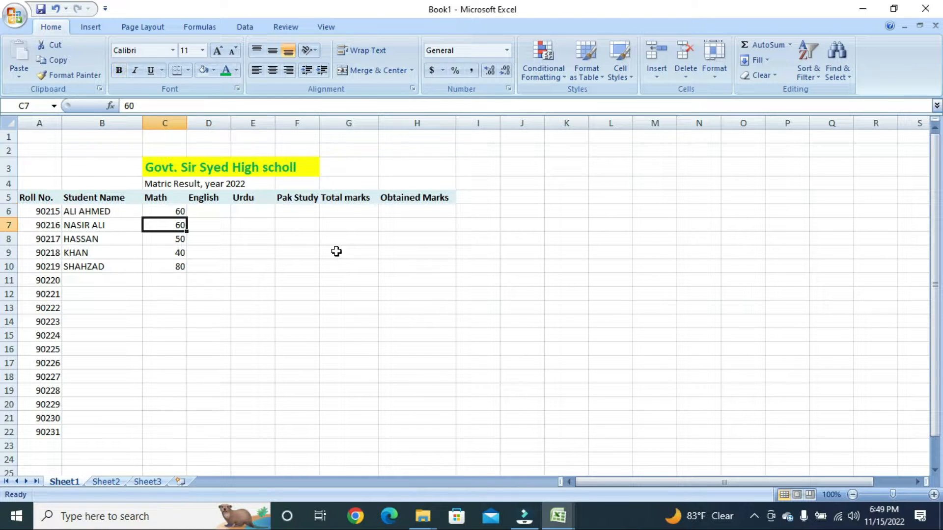
key(Up)
key(Up)
key(Down)
key(Up)
key(Up)
key(Up)
key(Up)
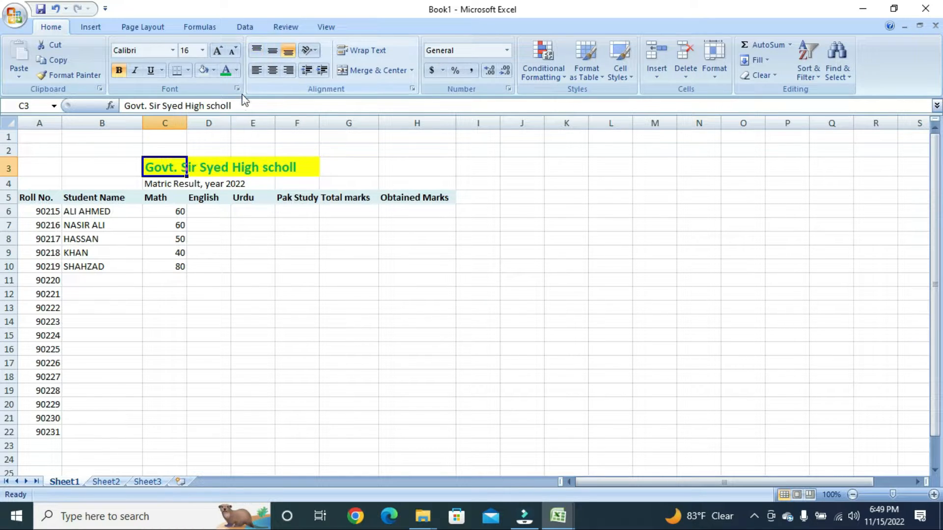
- Correct 'scholl' to 'school' in the C3 title 'Govt. Sir Syed High school'
click(274, 107)
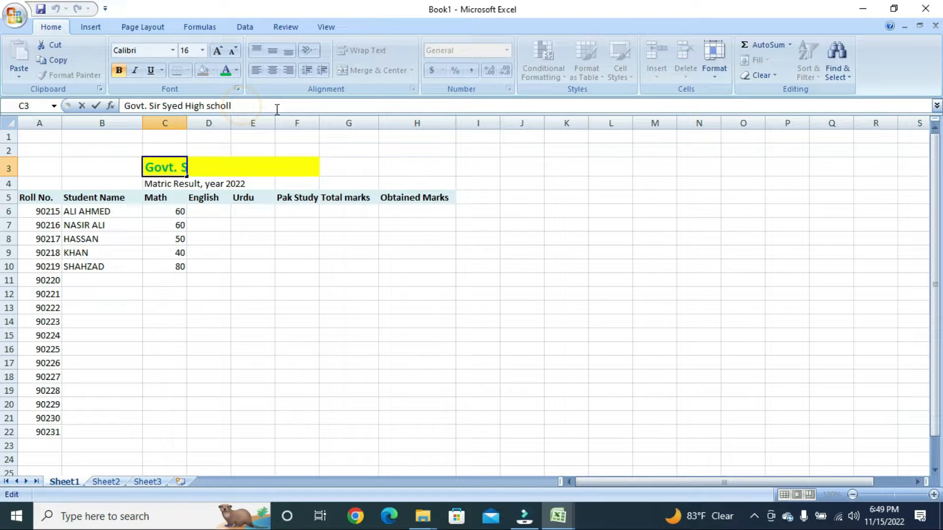
key(BackSpace)
key(BackSpace)
text(O)
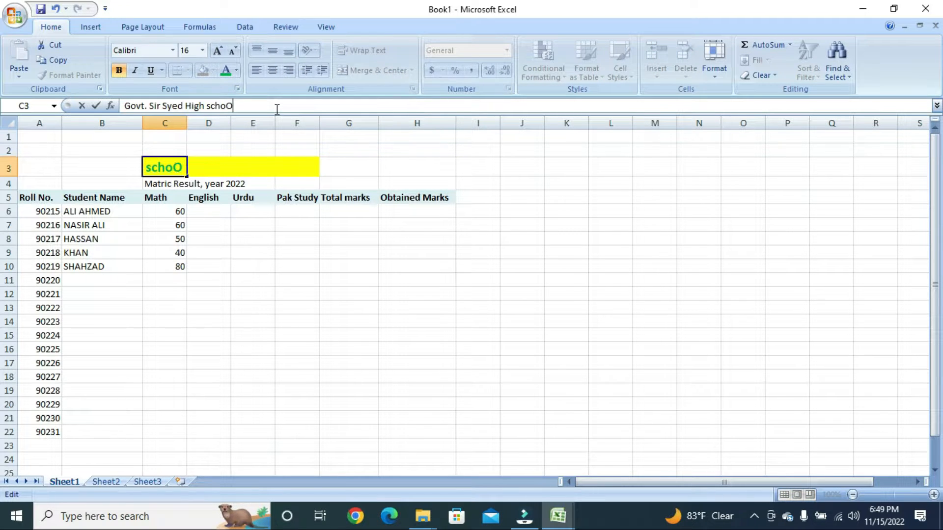
text(L)
key(BackSpace)
key(BackSpace)
text(ol)
key(Return)
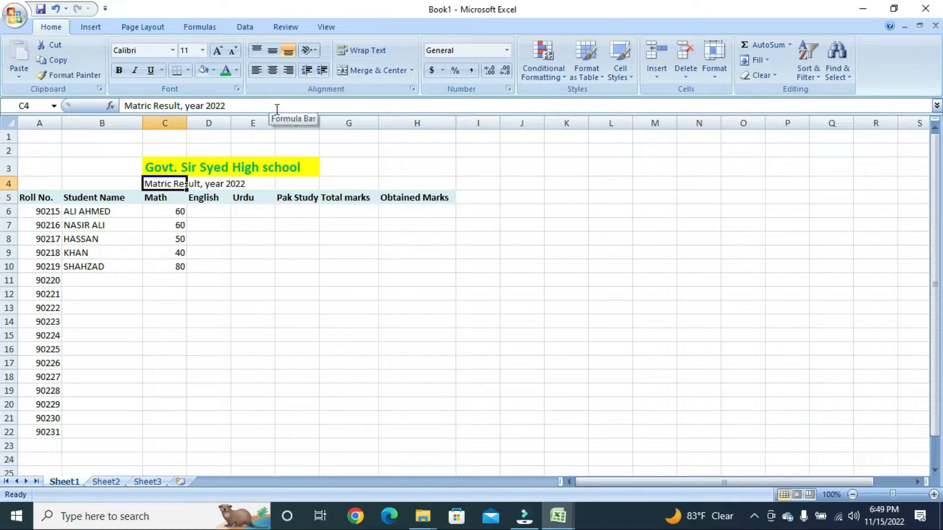
key(Up)
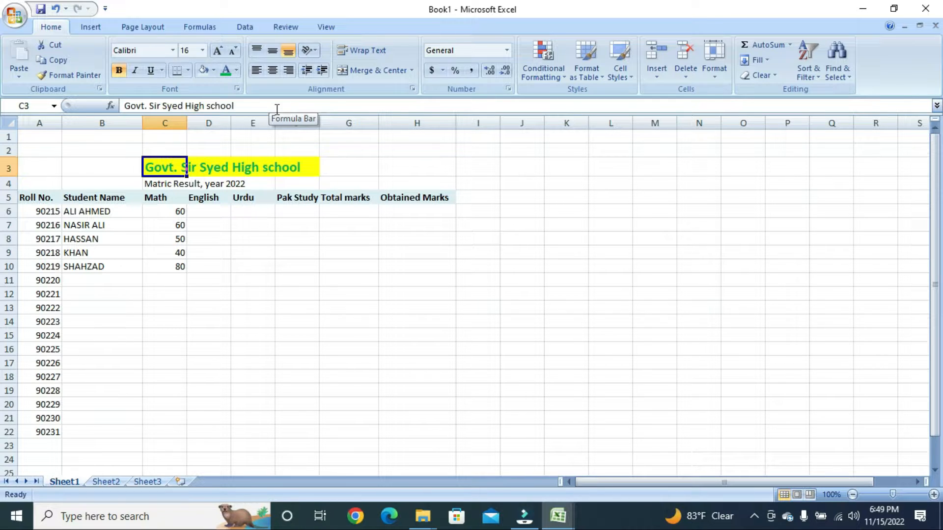
- Enter English marks 100, 100, 100, 100, 70 in D6:D10
key(Down)
key(Down)
key(Down)
key(Down)
key(Down)
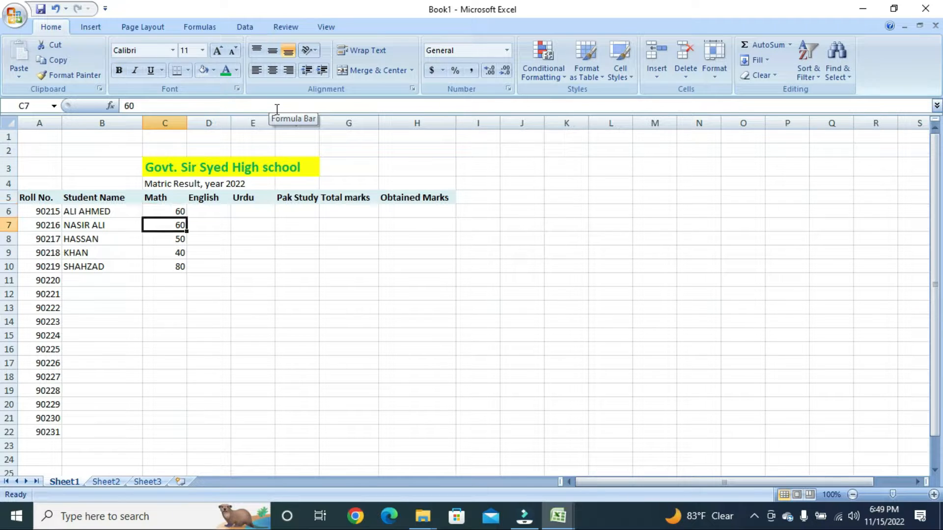
key(Right)
key(Up)
key(Up)
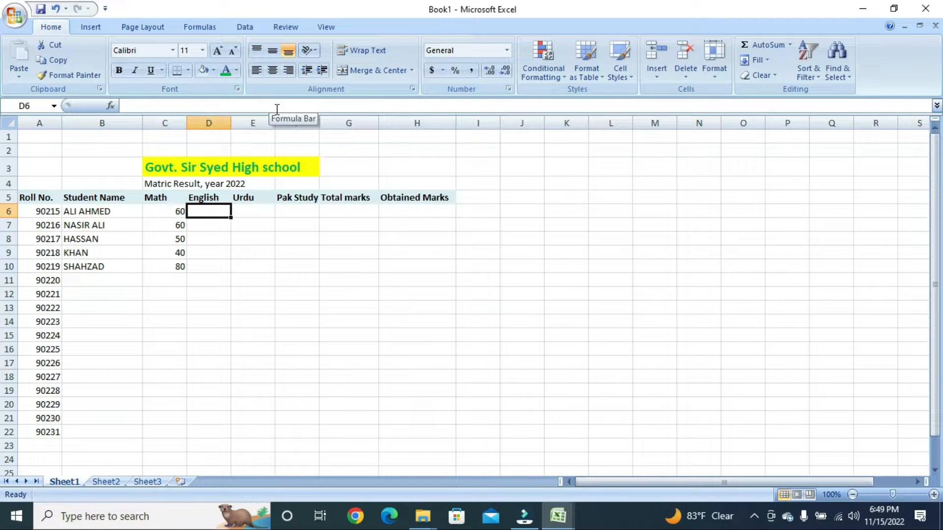
text(100)
key(Return)
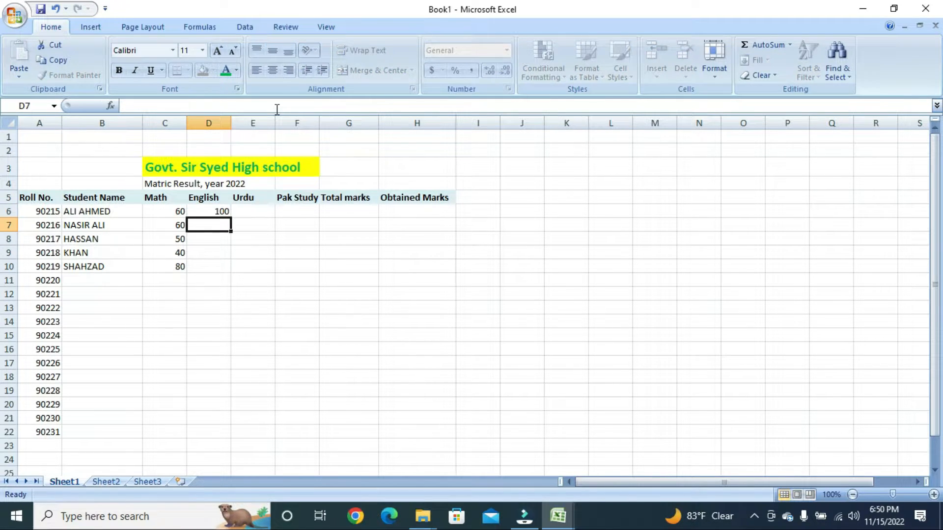
text(100)
key(Return)
text(100)
key(Return)
text(100)
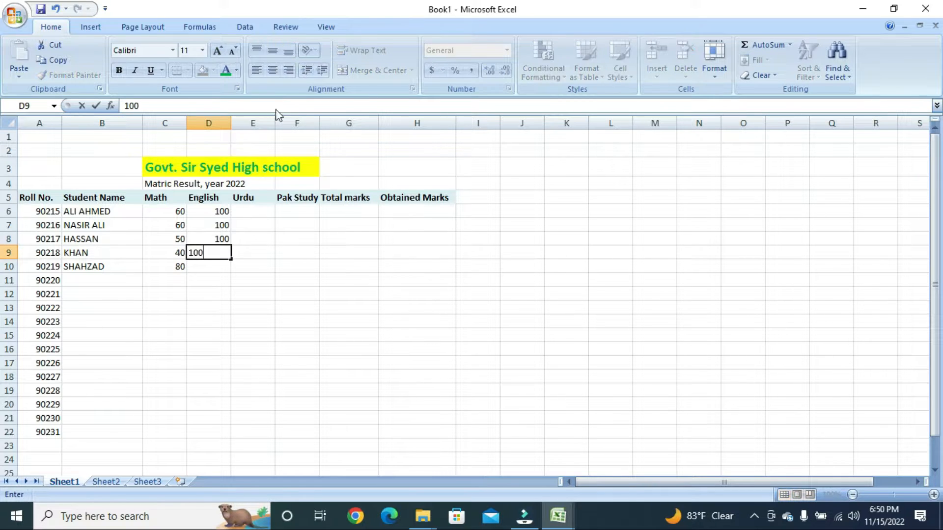
key(Return)
text(70)
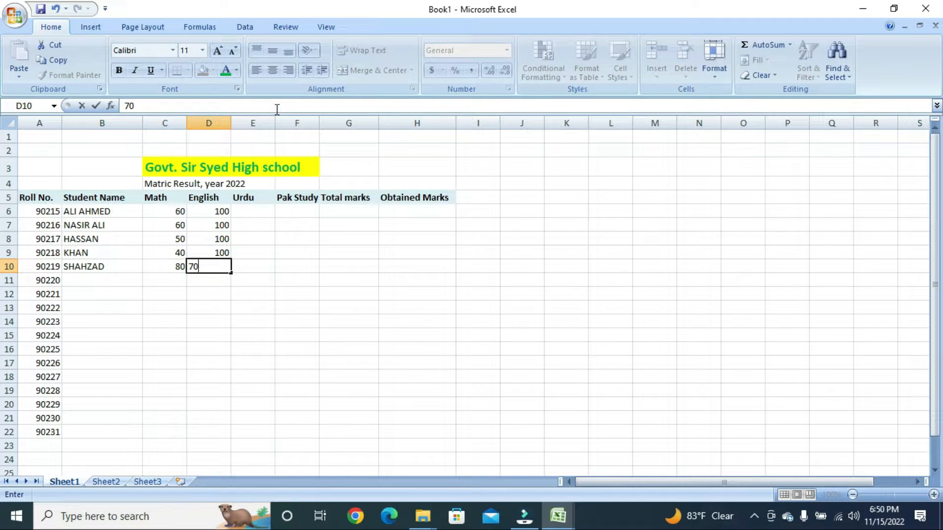
key(Right)
key(Right)
- Enter Urdu marks 120, 130, 130, 130, 130 in E6:E10
key(Up)
key(Up)
key(Up)
key(Up)
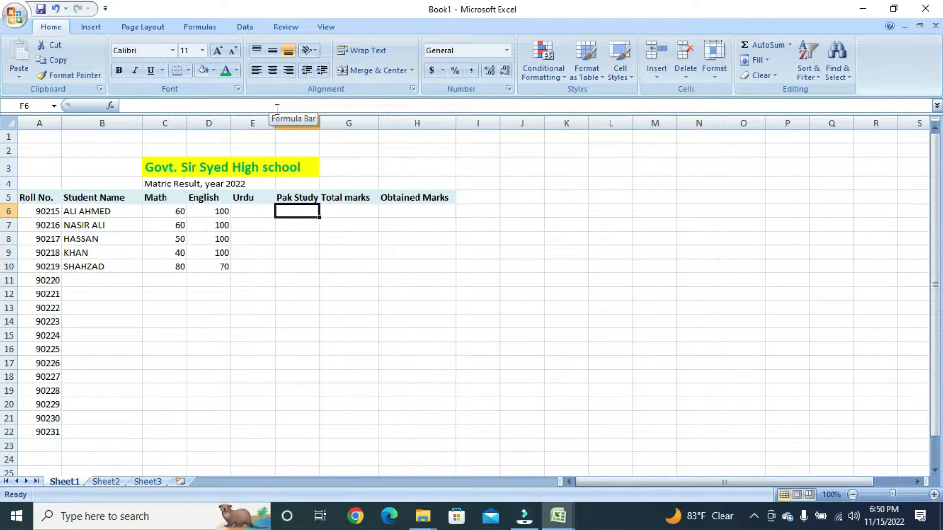
key(Left)
text(120)
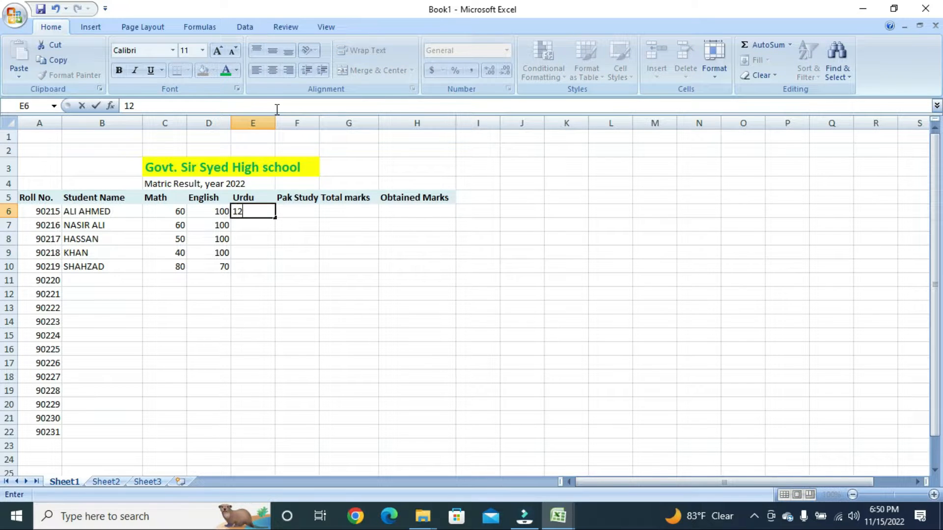
key(Return)
text(130)
key(Return)
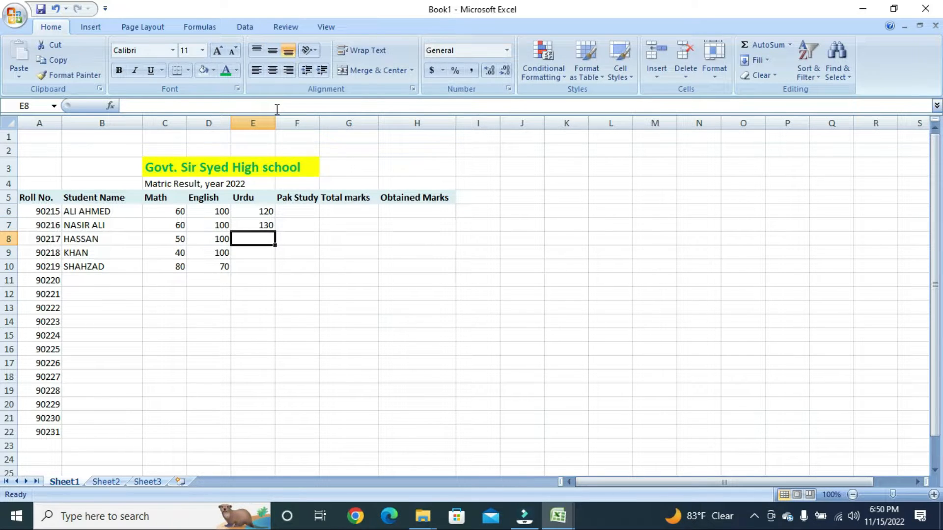
text(130)
key(Return)
text(130)
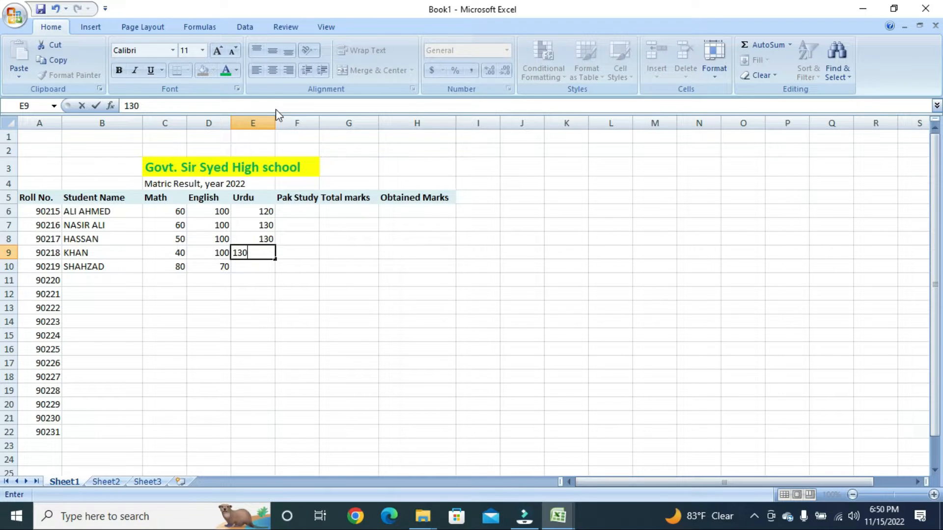
key(Return)
text(130)
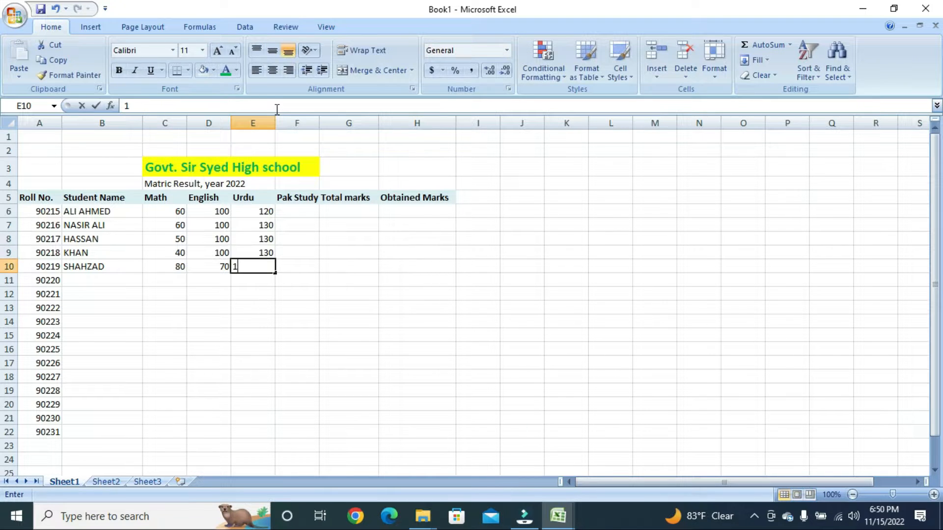
key(Return)
key(Up)
key(Up)
key(Up)
key(Up)
key(Up)
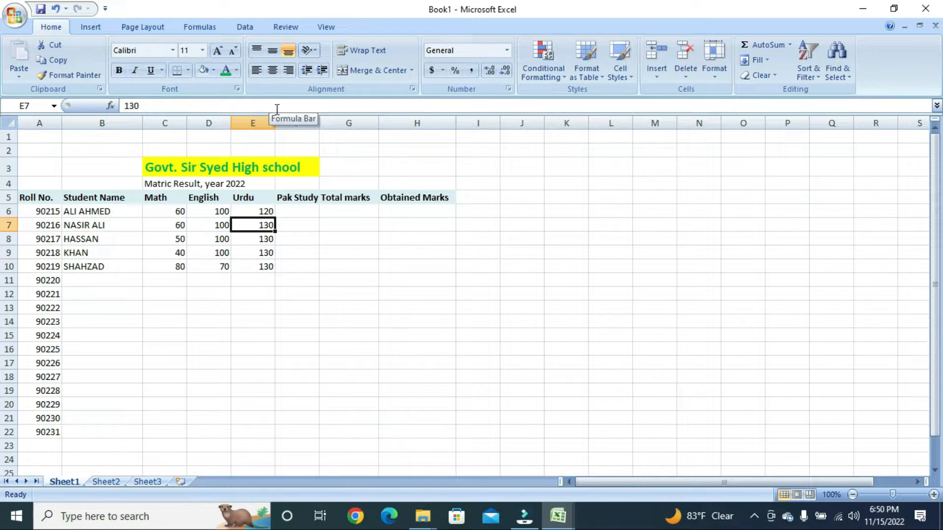
key(Right)
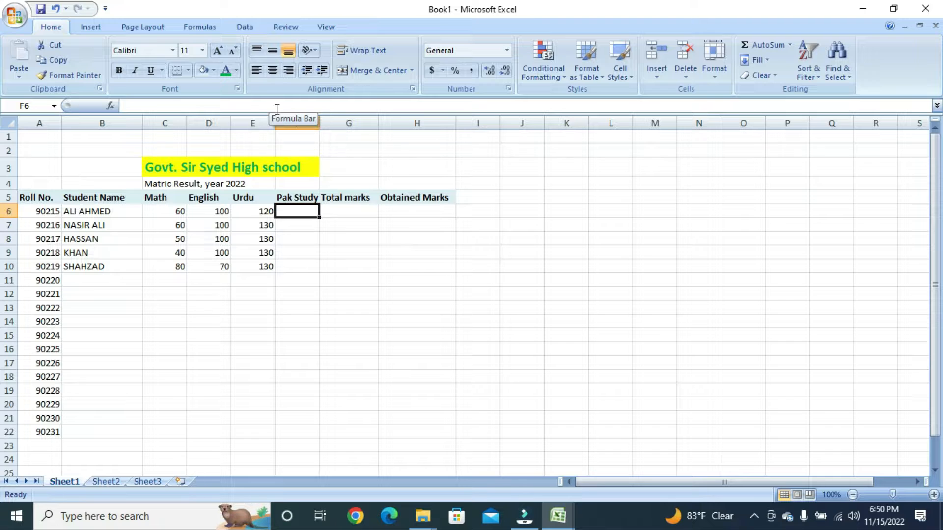
- Enter 75 as the Pak Study mark for all five students in F6:F10
text(75)
key(Return)
text(75)
key(Return)
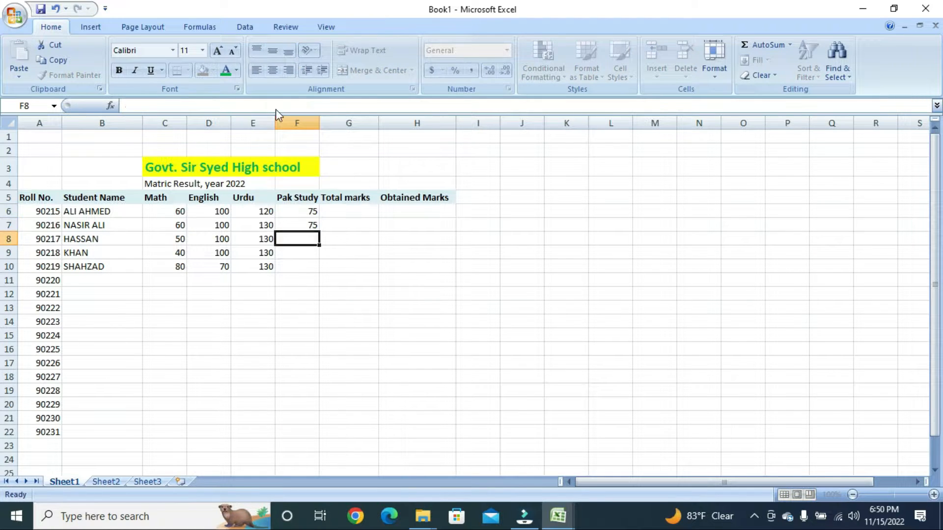
text(75)
key(Return)
text(75)
key(Return)
text(75)
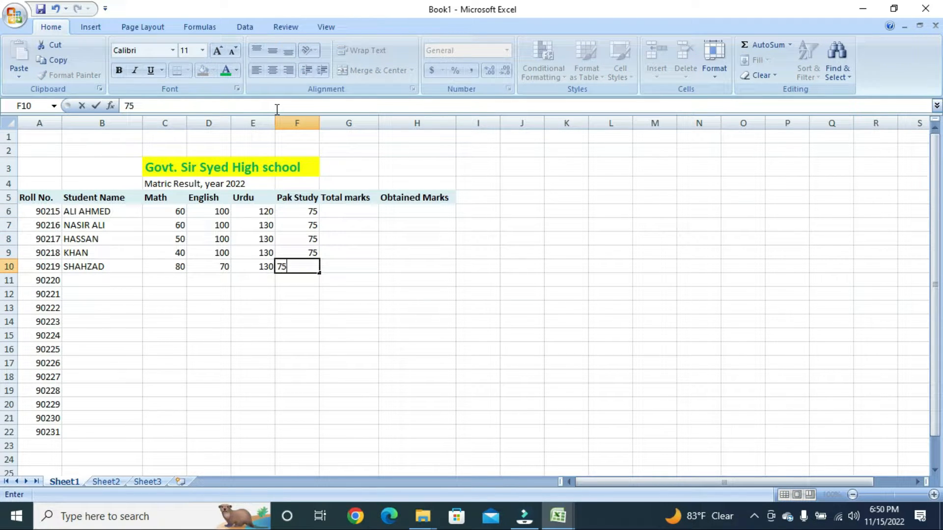
key(Return)
- Widen column G so the Total marks header fits
key(Up)
key(Up)
key(Up)
key(Up)
key(Up)
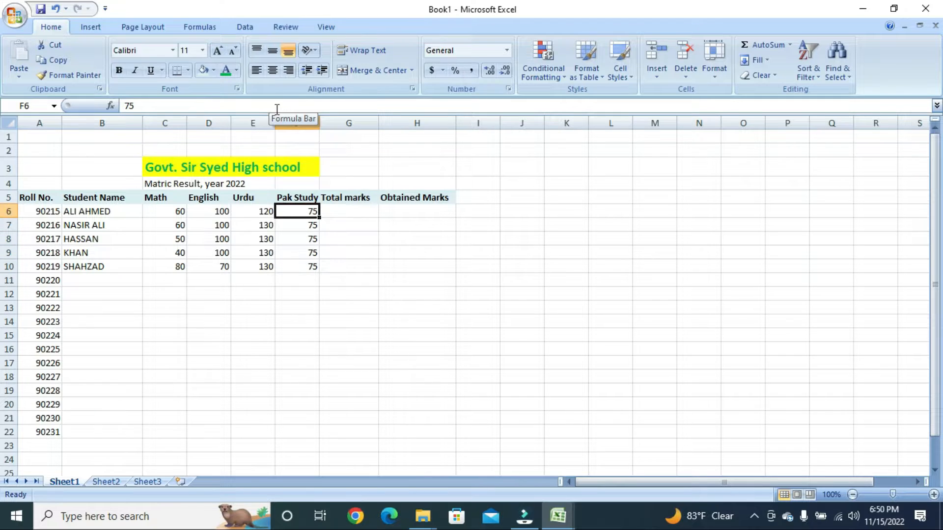
key(Up)
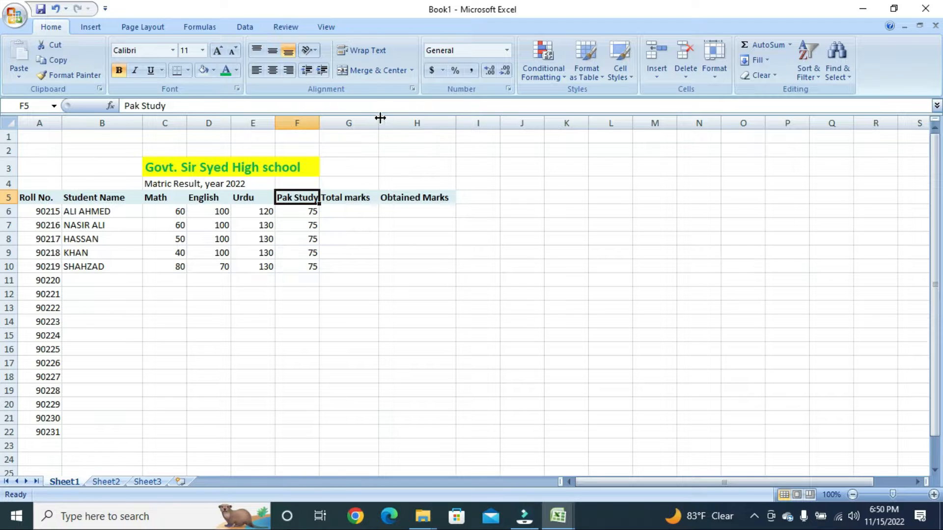
drag(380, 122, 387, 121)
click(368, 212)
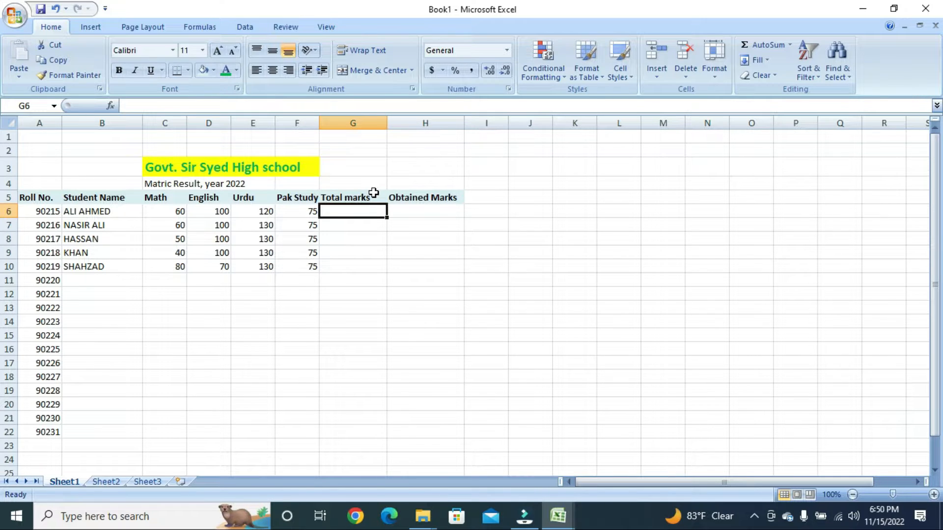
- Enter 400 in G6 and fill it down the Total marks column to G23
text(400)
key(Return)
key(Up)
key(Down)
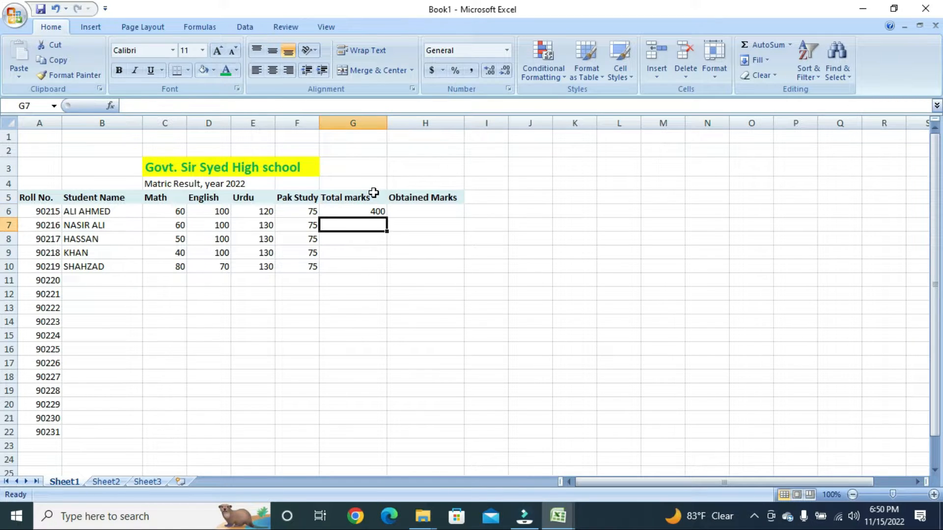
key(Up)
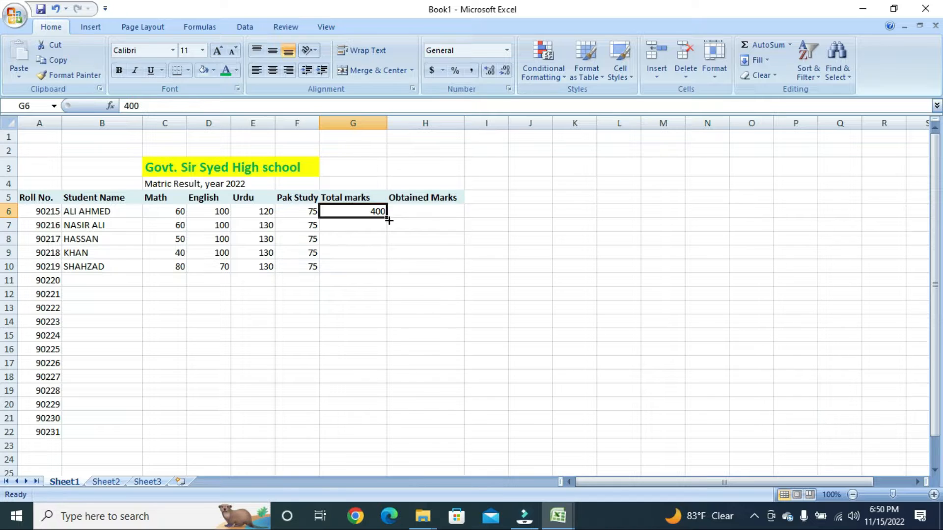
drag(389, 220, 393, 267)
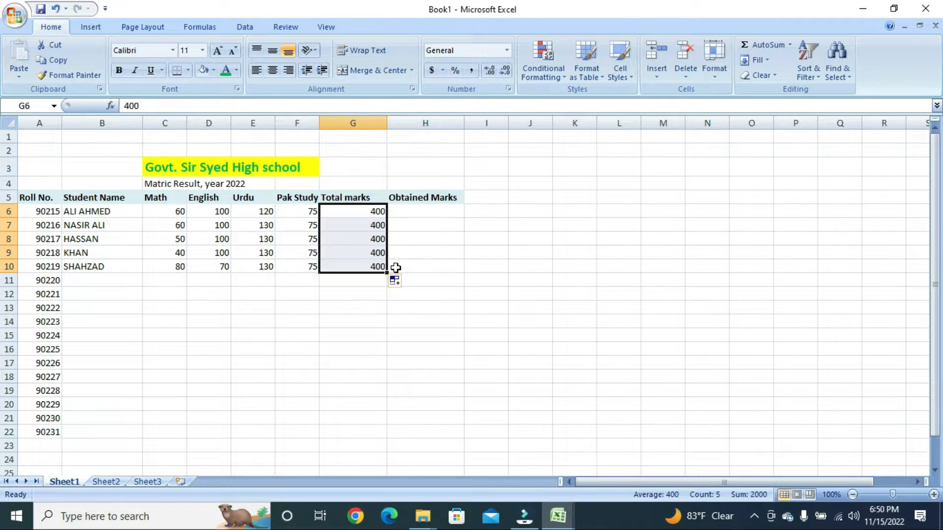
drag(388, 281, 398, 445)
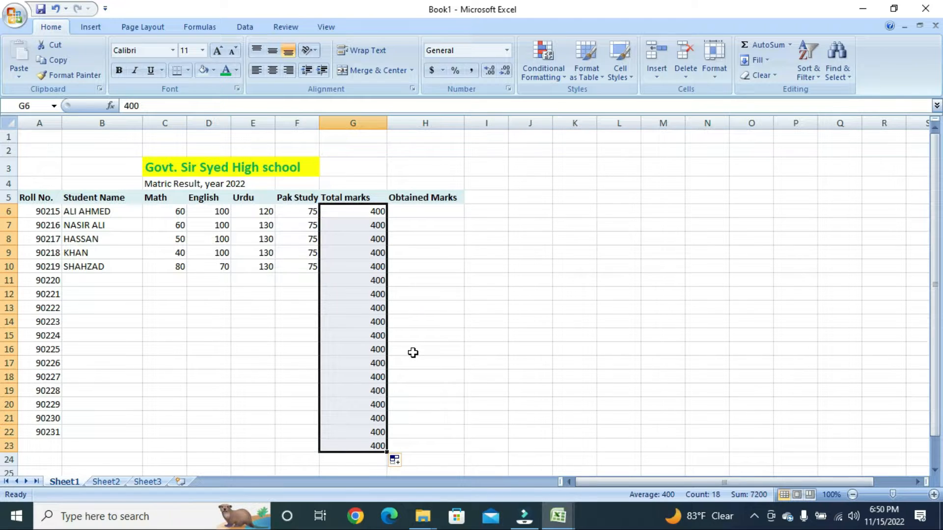
click(430, 208)
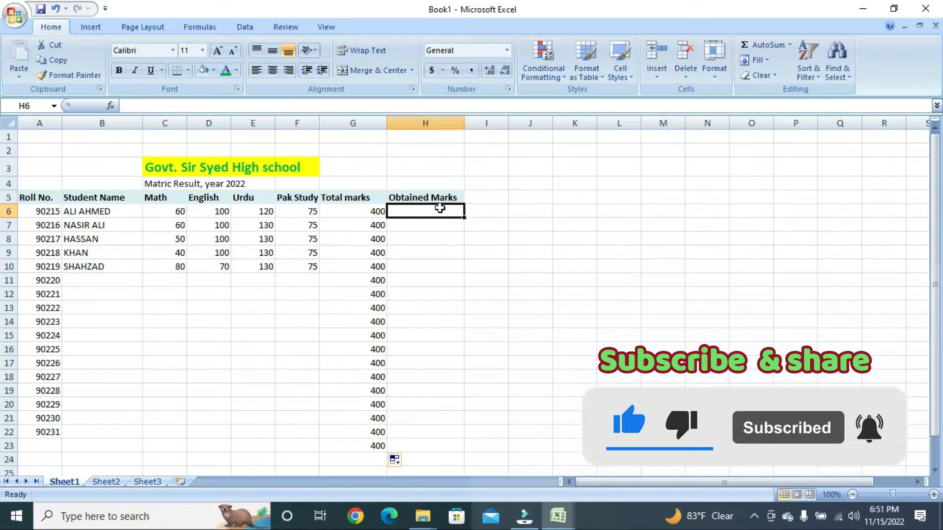
- Review the first student's subject marks across row 6
key(Return)
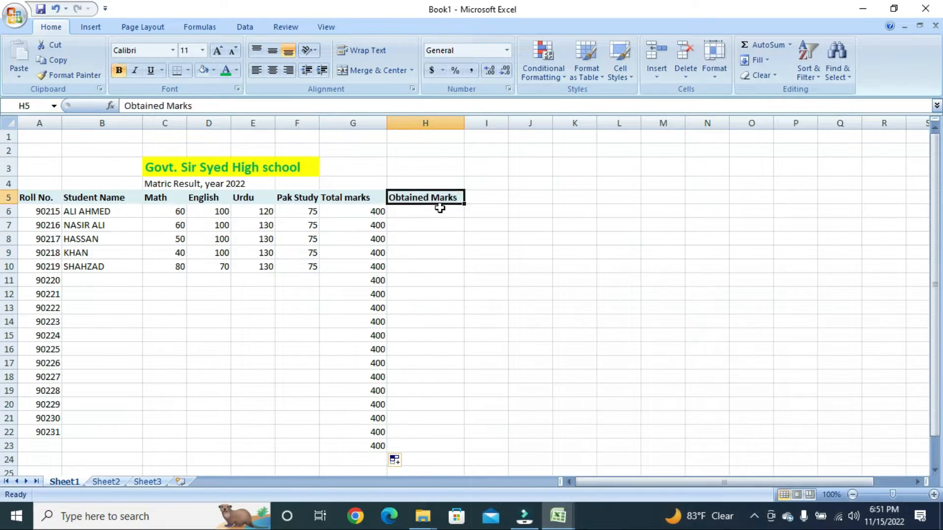
key(Down)
key(Down)
key(Up)
key(Left)
key(Left)
key(Left)
key(Left)
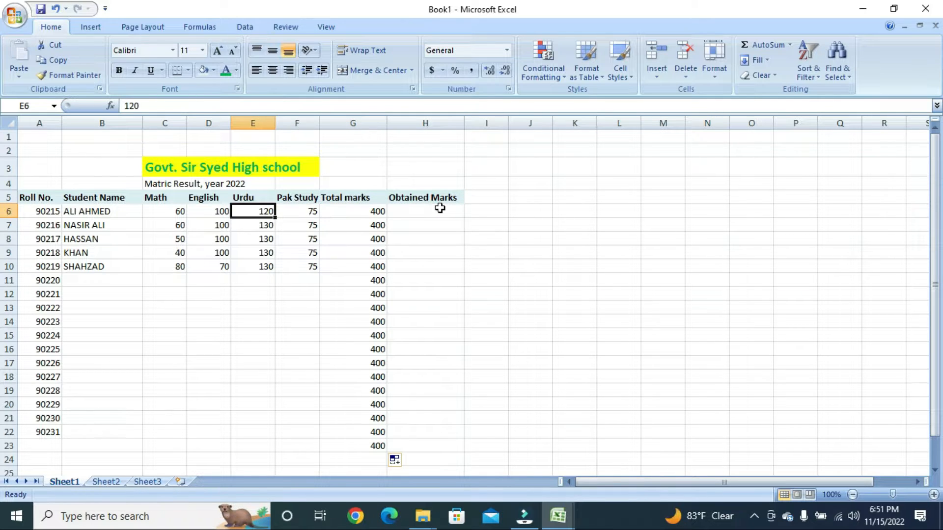
key(Left)
key(Right)
key(Right)
key(Right)
key(Left)
key(Left)
key(Left)
key(Right)
key(Right)
key(Right)
key(Right)
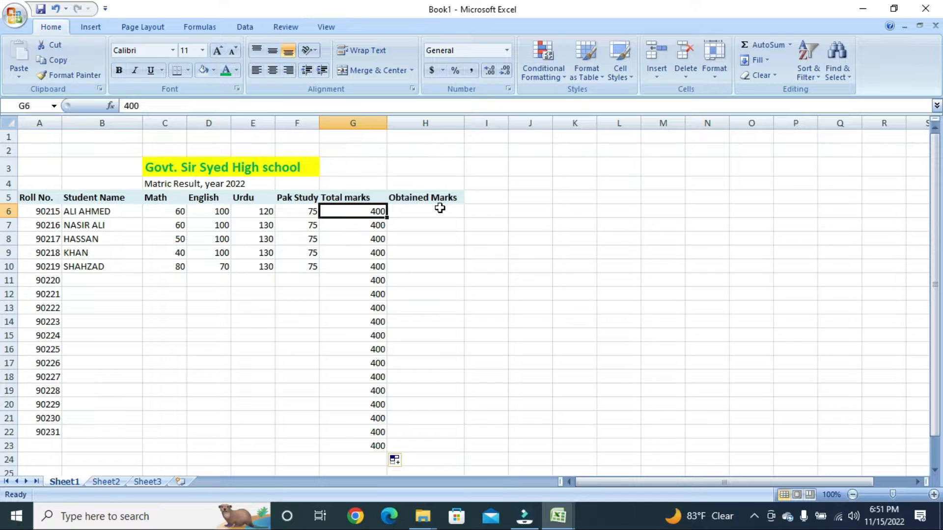
key(Left)
key(Left)
key(Left)
key(Right)
key(Right)
key(Right)
key(Right)
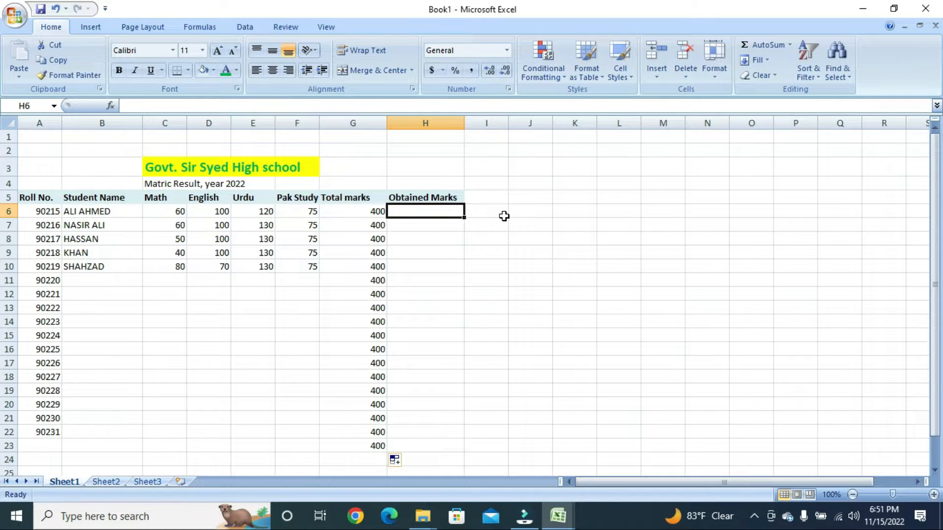
- Enter =60+100+120+75 in H6, giving Obtained Marks of 355
text(=)
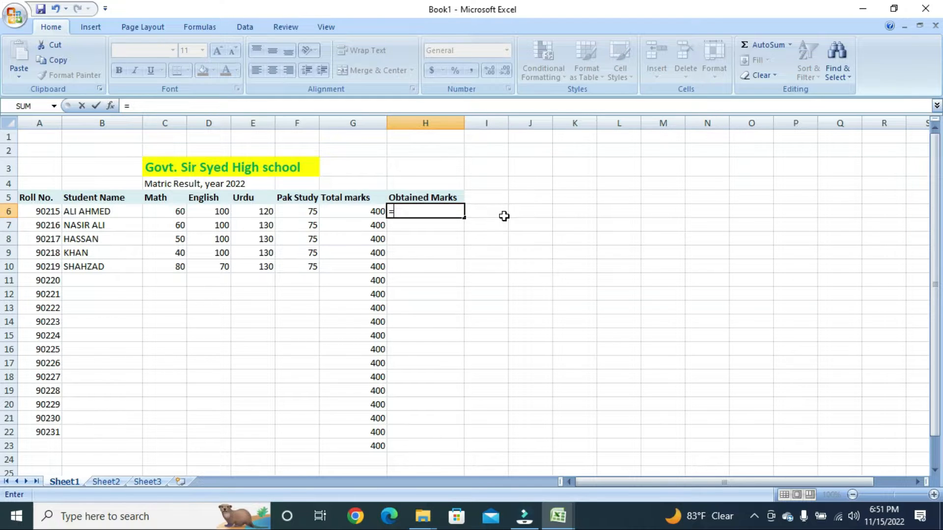
text(60+100+120+75)
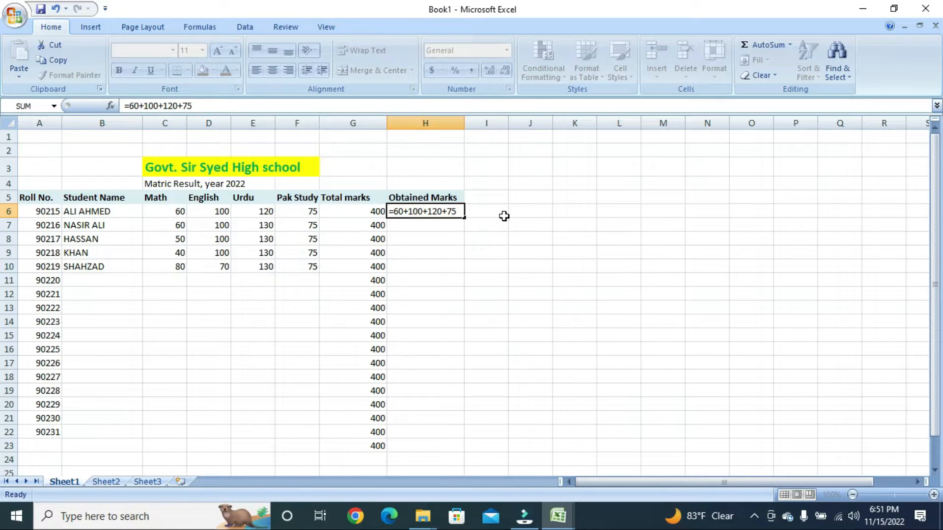
key(Return)
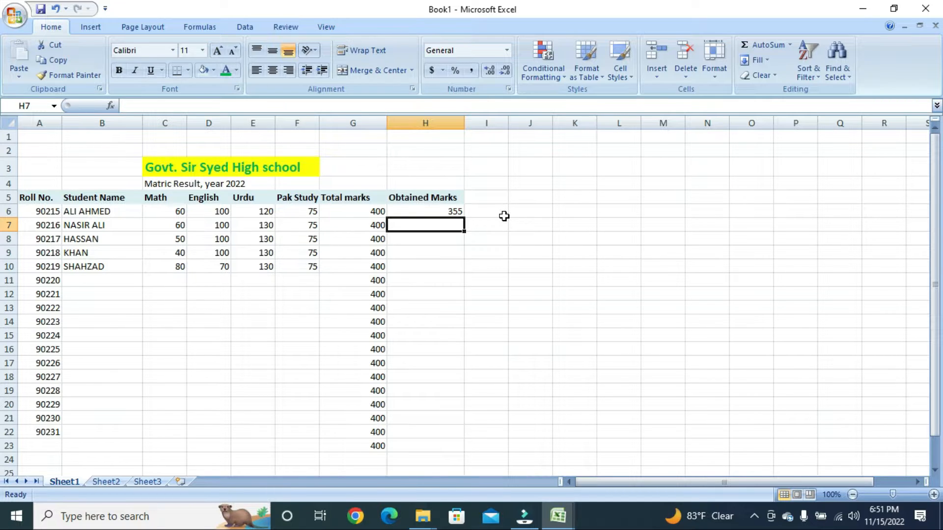
key(Up)
key(Left)
key(Left)
key(Left)
key(Left)
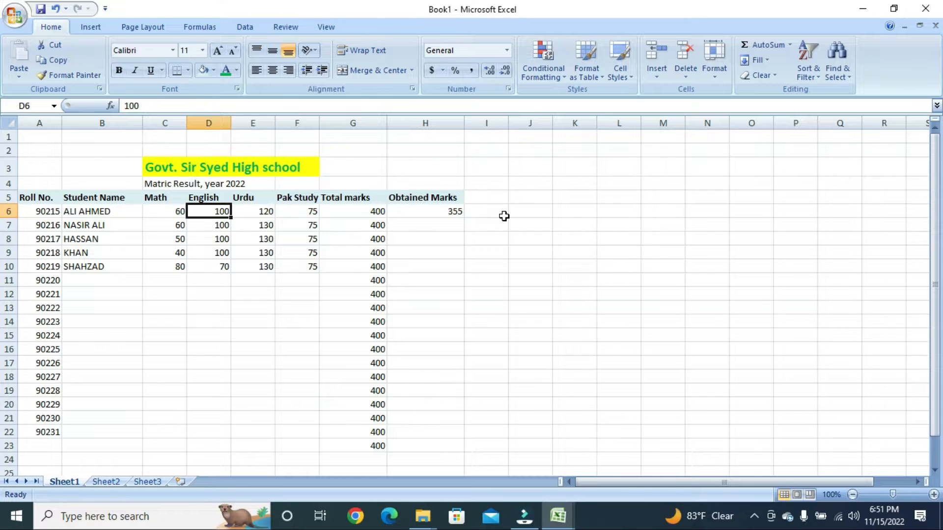
- Change the English mark in D6 to 90 and check that H6 still shows 355
text(90)
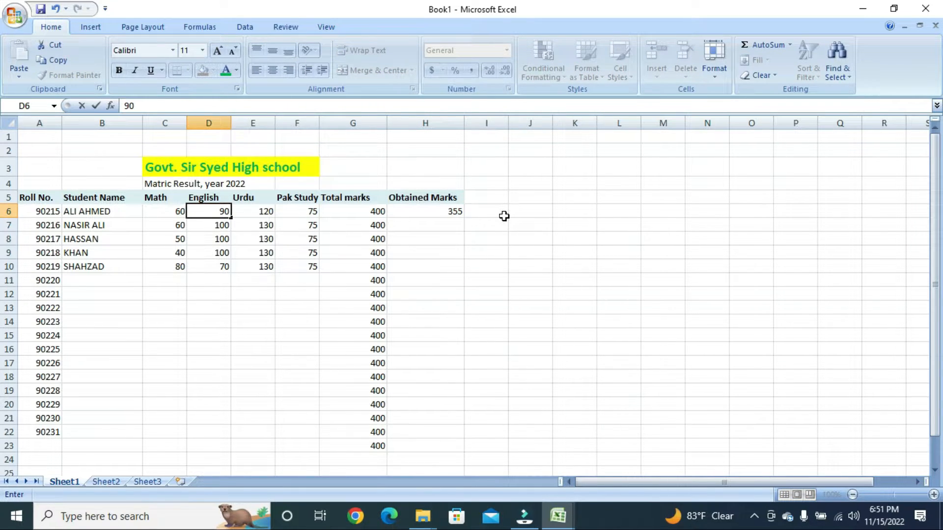
key(Return)
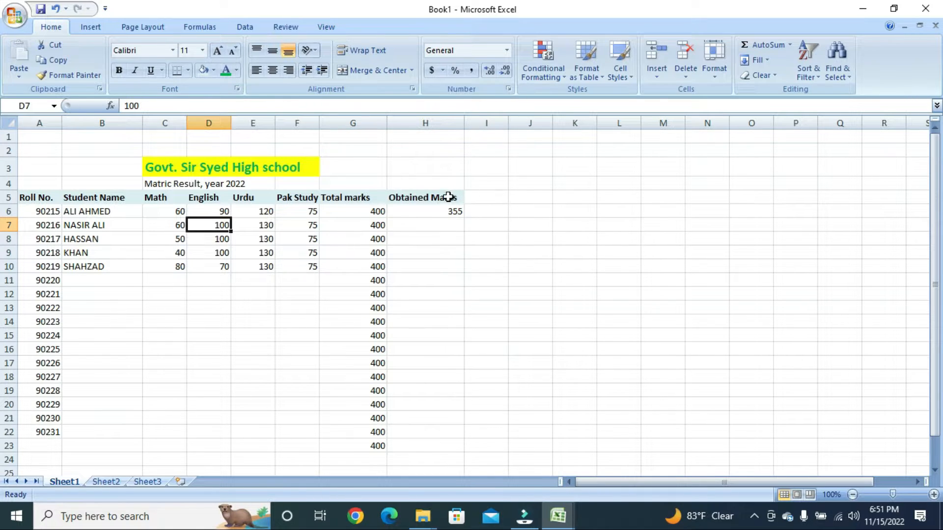
click(452, 211)
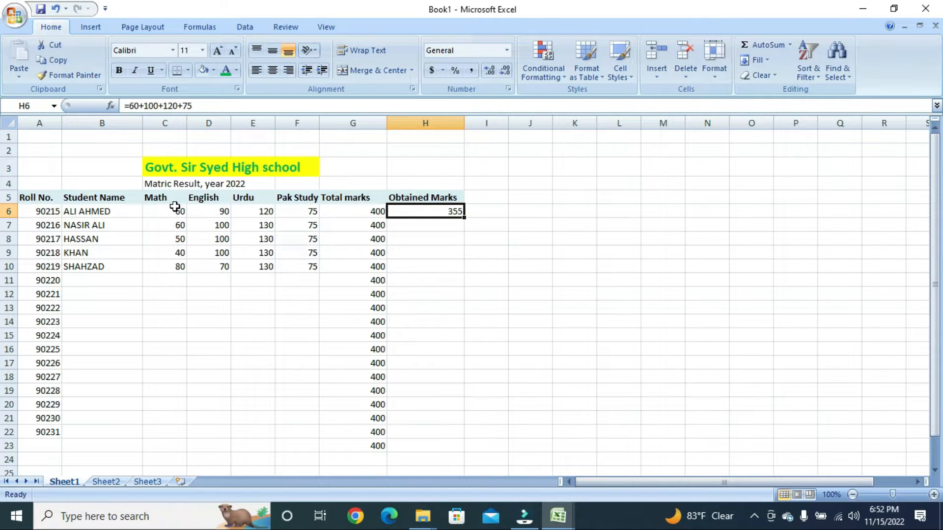
- Delete the four subject marks in C6:F6, then undo to restore them
drag(175, 210, 312, 207)
key(Delete)
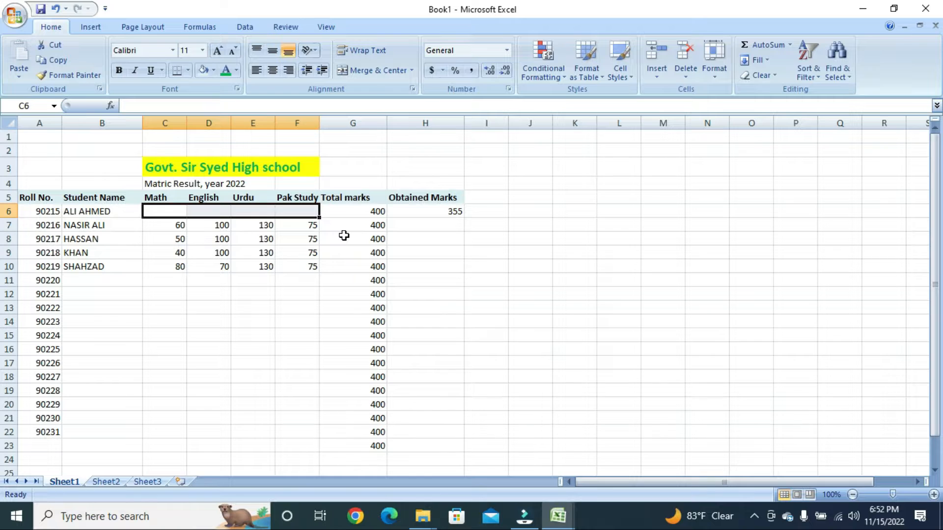
key(ctrl+z)
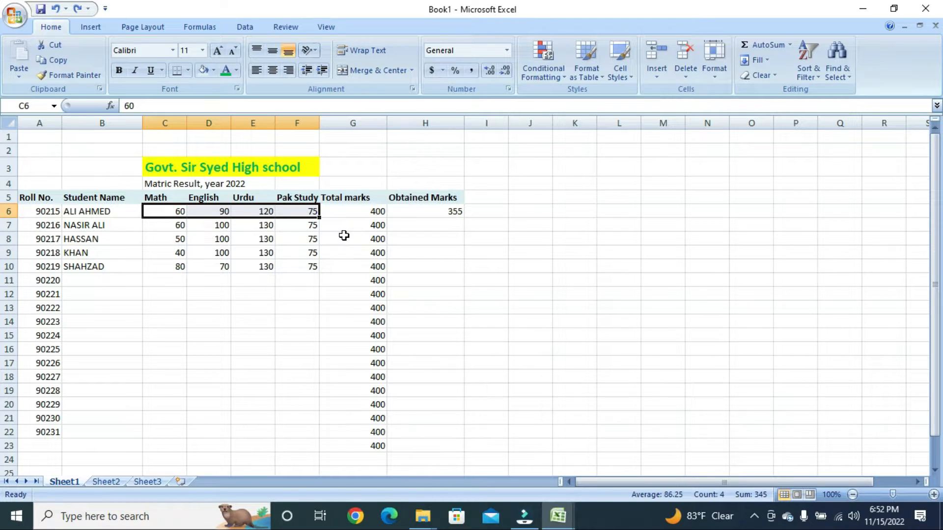
key(Right)
key(Right)
key(Right)
key(Right)
key(Right)
key(Right)
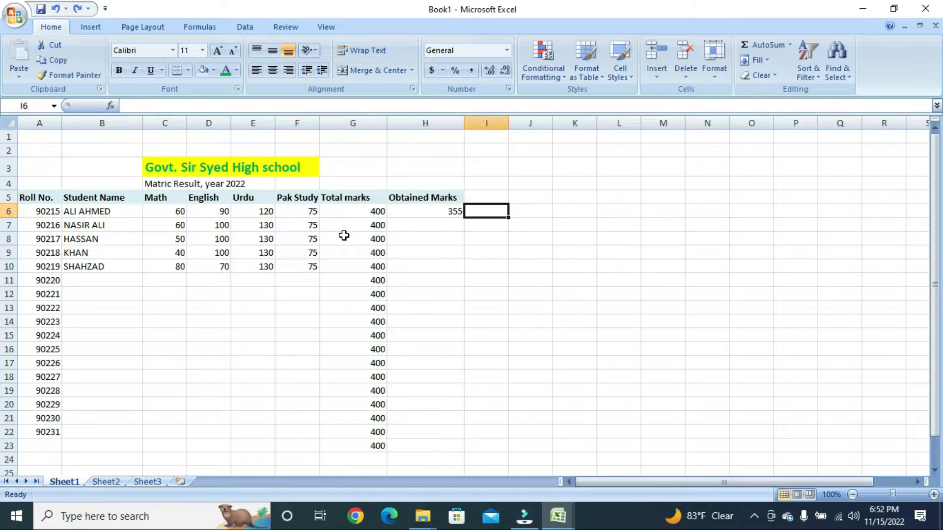
key(Left)
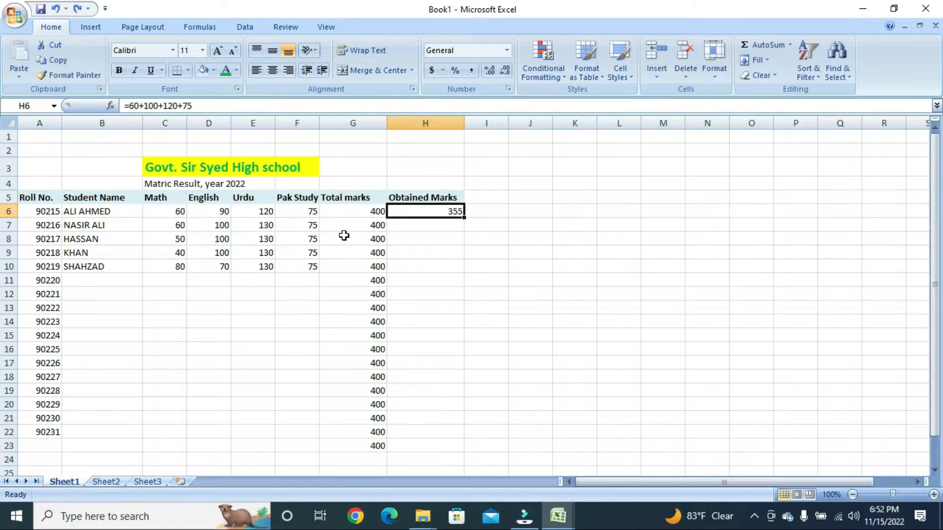
key(Down)
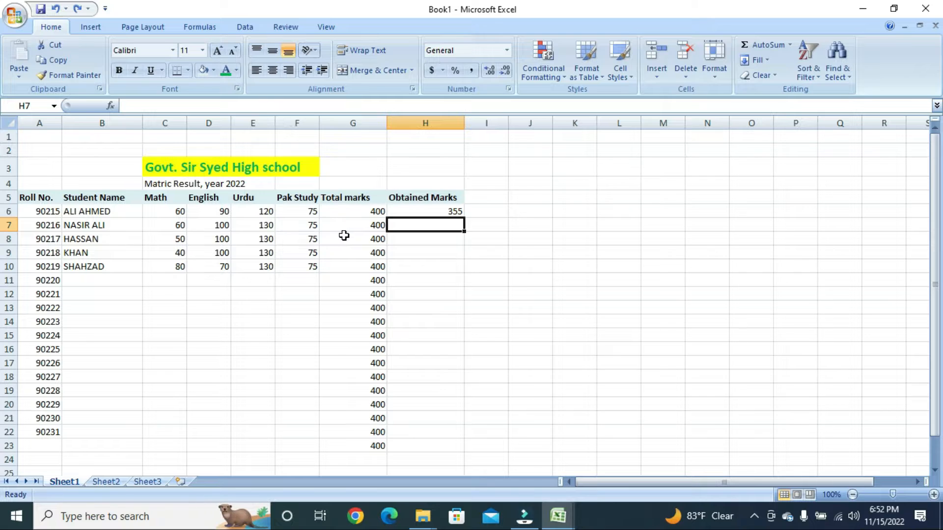
- Enter =C7+D7+E7+F7 in H7, showing the second student's total of 365
text(=)
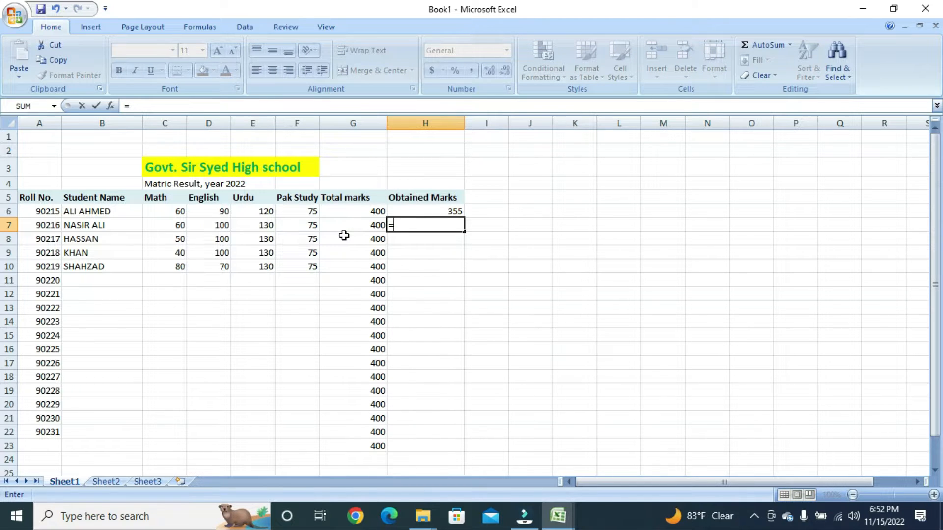
key(Left)
key(Left)
key(Left)
key(Left)
key(Left)
text(+)
key(Left)
key(Left)
key(Left)
key(Left)
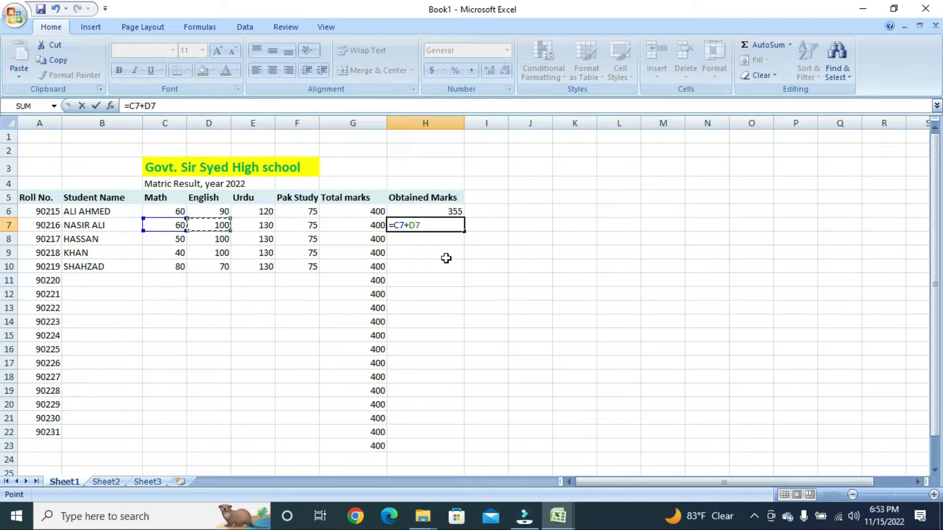
text(+)
key(Left)
key(Left)
key(Left)
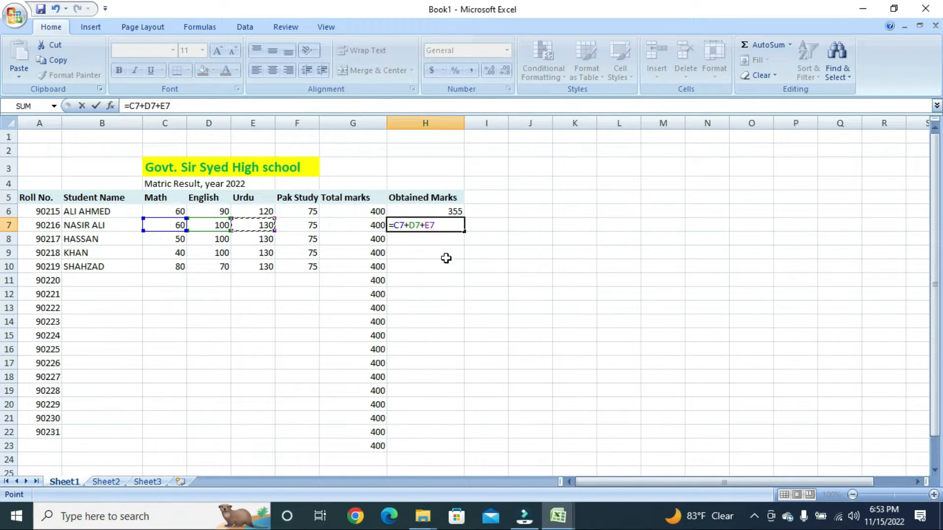
text(+)
key(Left)
key(Left)
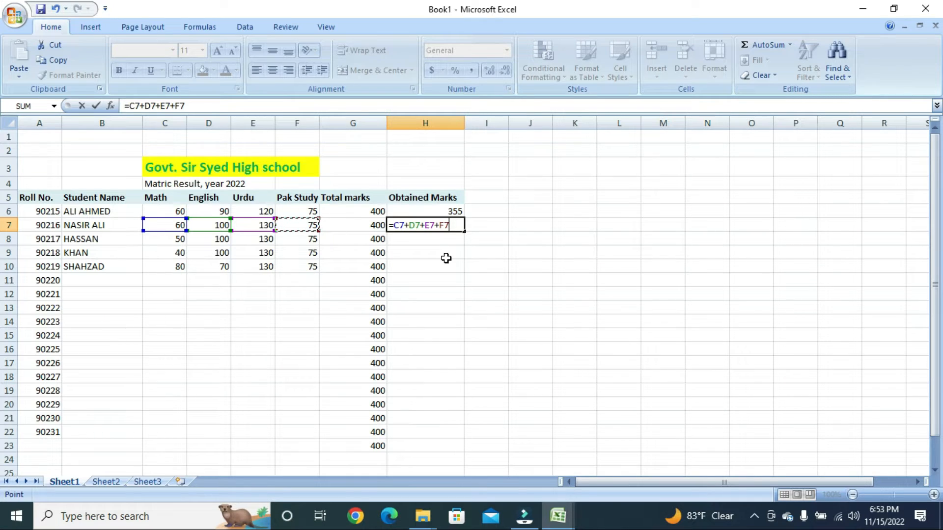
key(Return)
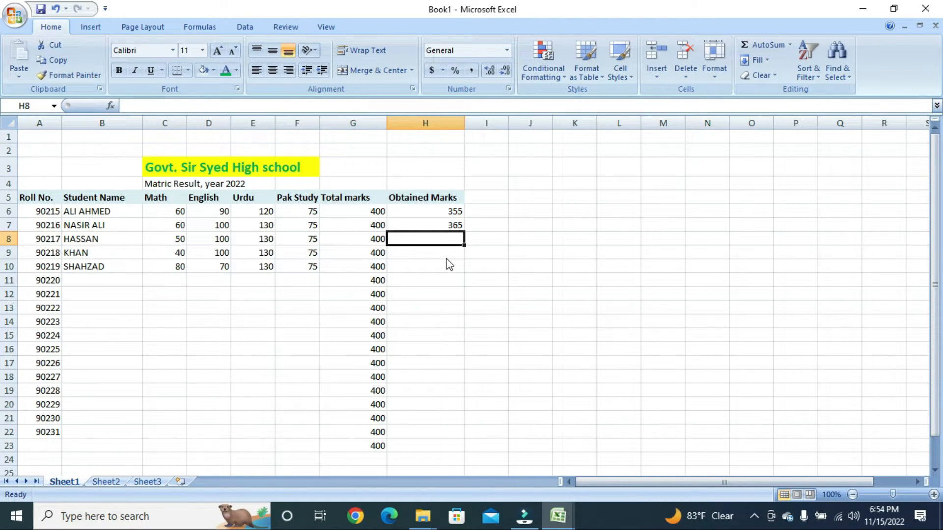
key(Up)
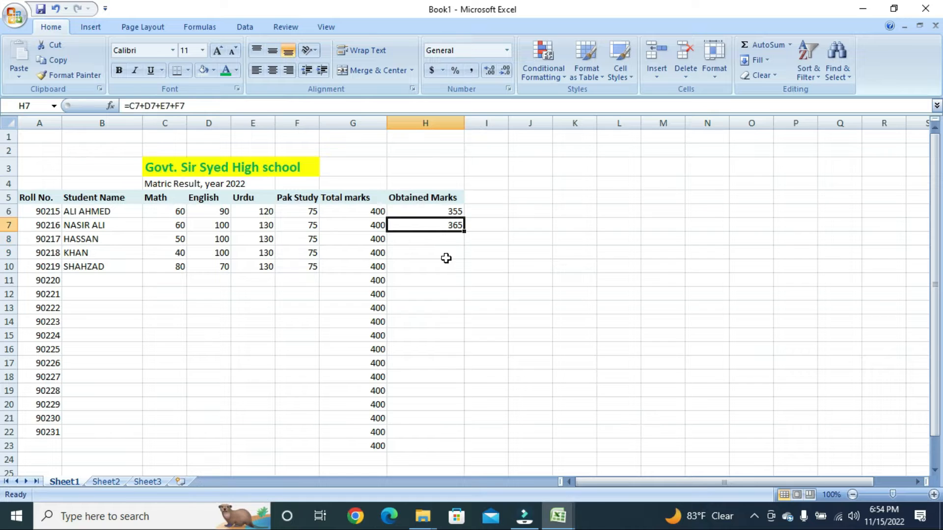
- Set the English marks in D7 and D6 to 55, recalculating H7 to 320
key(Left)
key(Left)
key(Left)
key(Left)
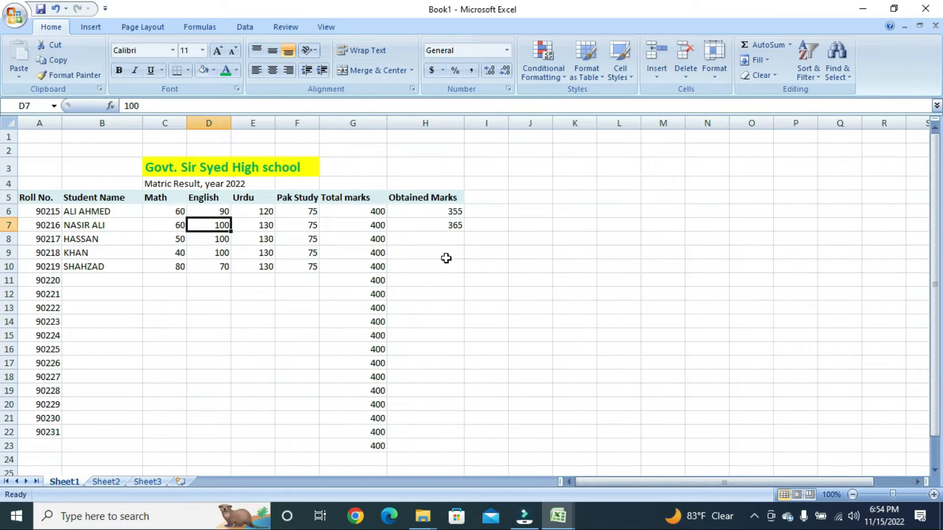
text(9)
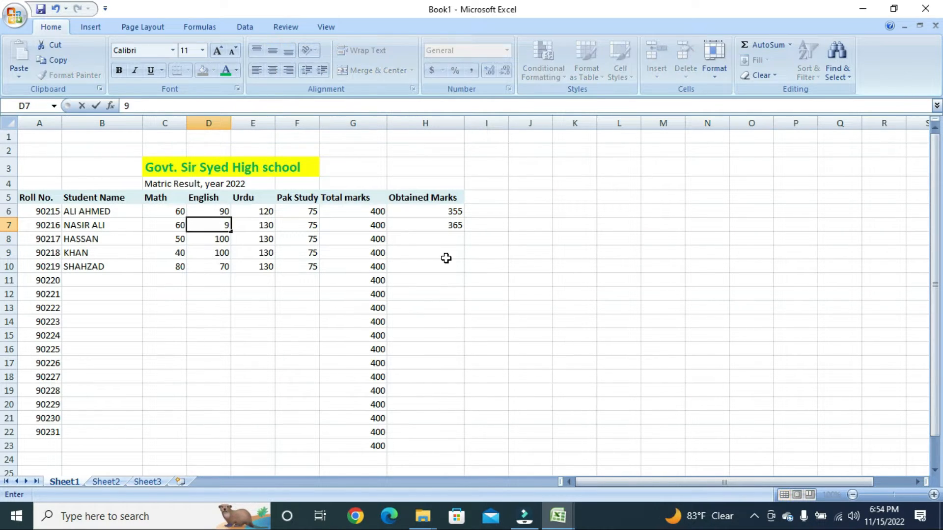
text(0)
key(Return)
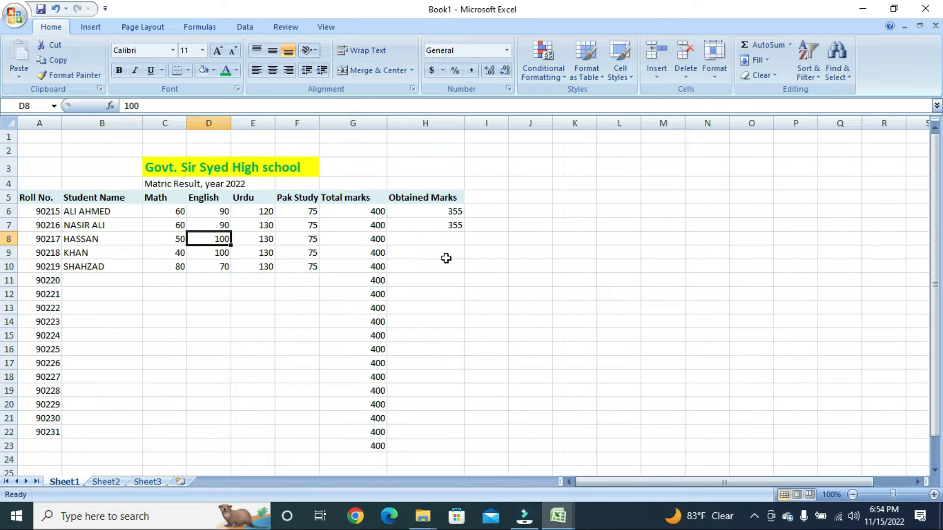
key(Up)
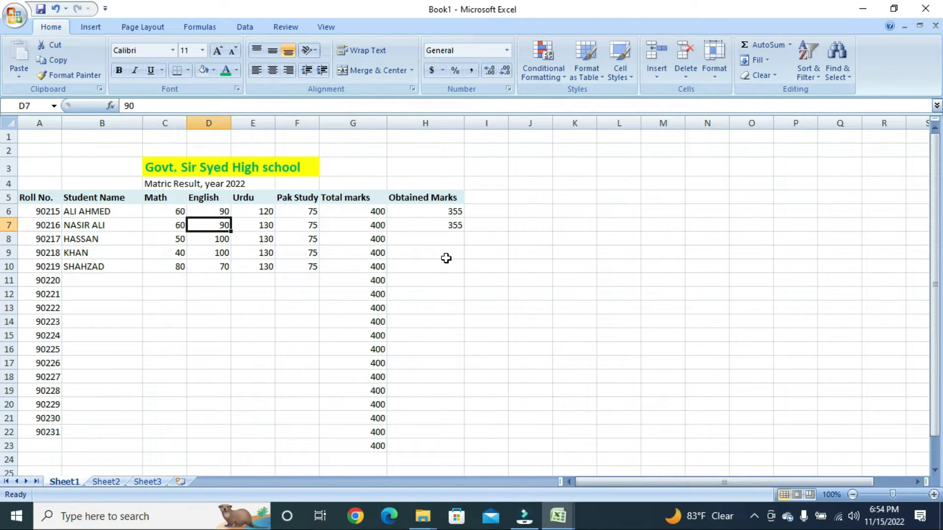
text(55)
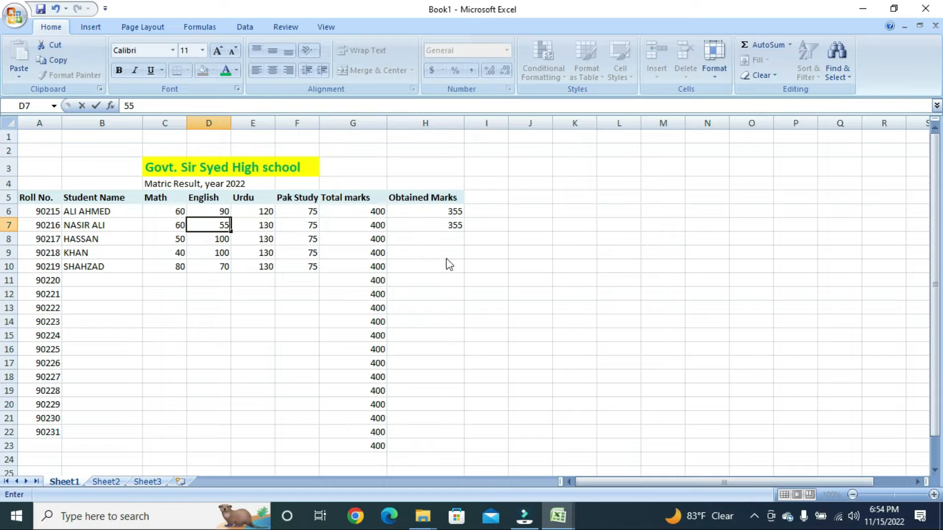
key(Return)
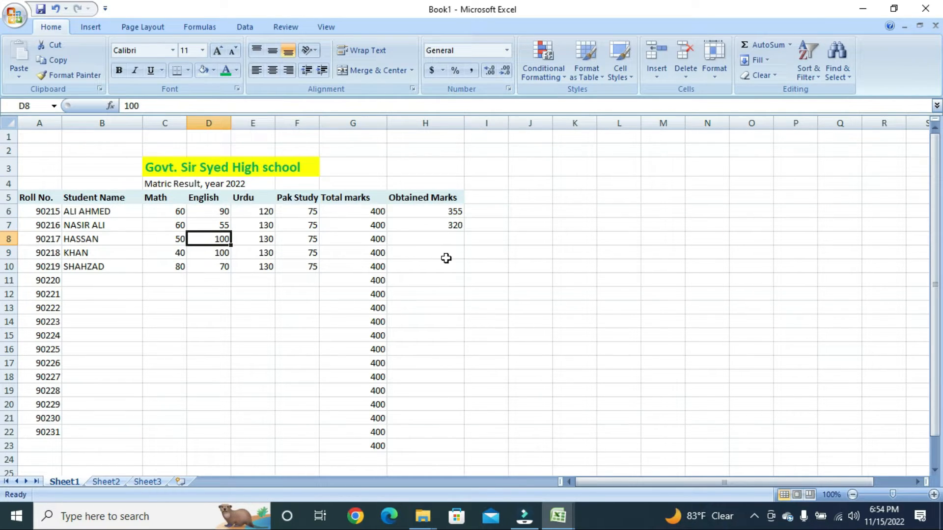
key(Up)
key(Up)
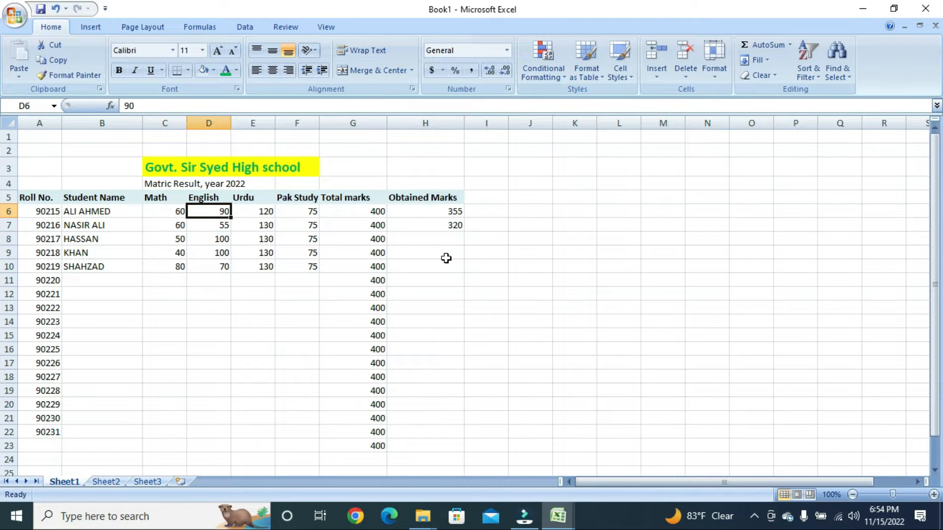
text(55)
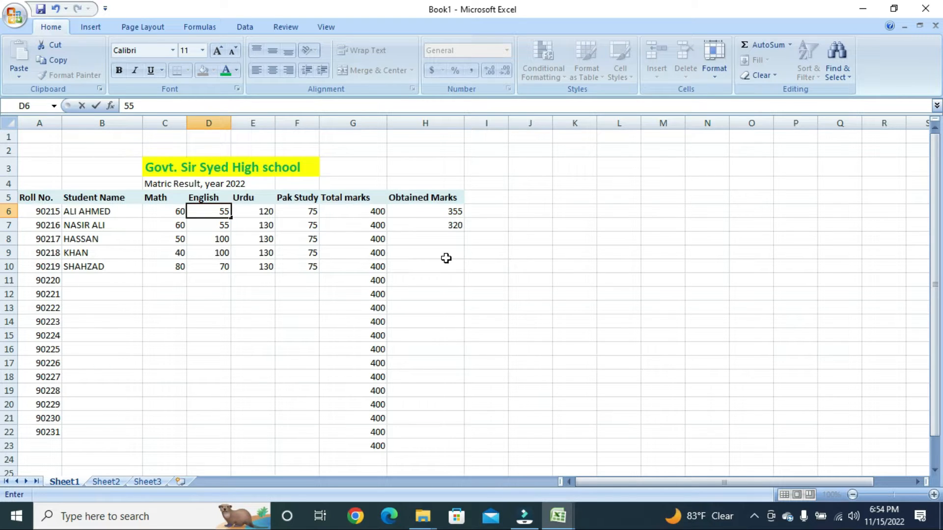
key(Return)
- Review the Obtained Marks totals of 355 in H6 and 320 in H7
key(Up)
key(Up)
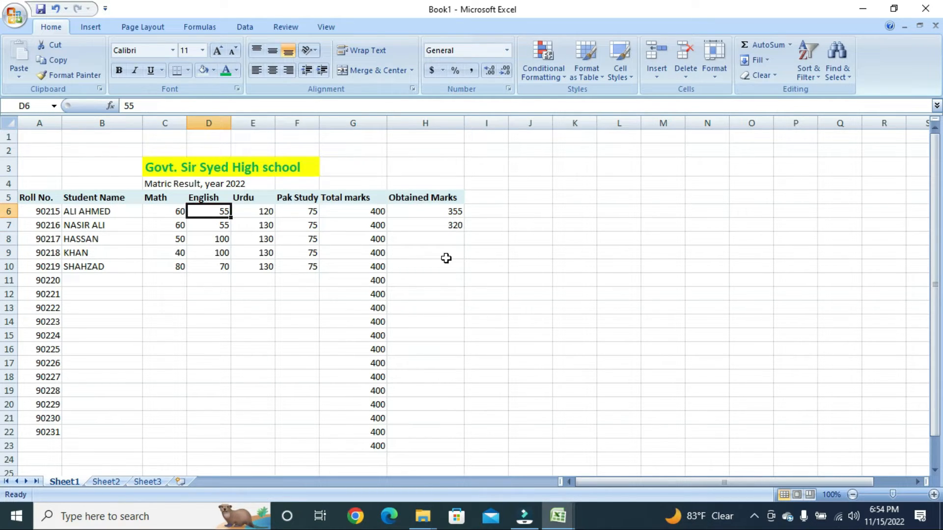
key(Right)
key(Right)
key(Right)
key(Right)
key(Right)
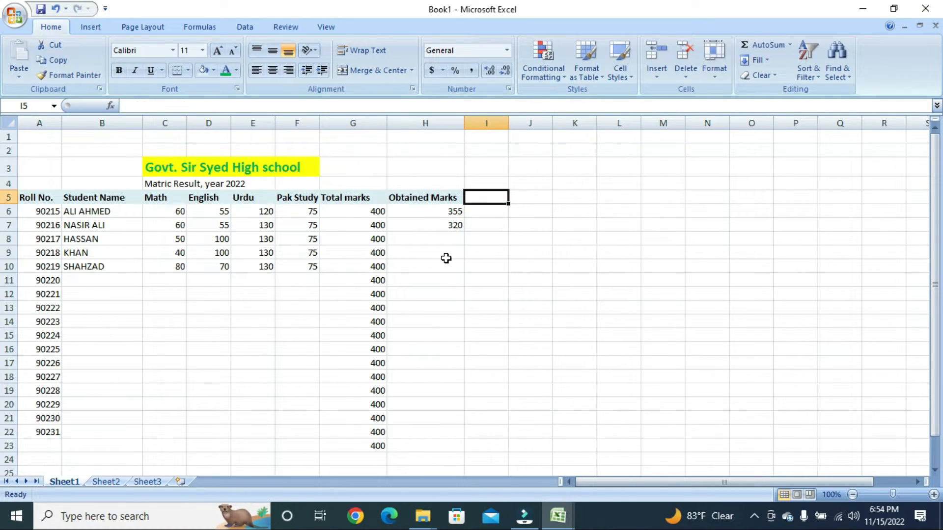
key(Left)
key(Down)
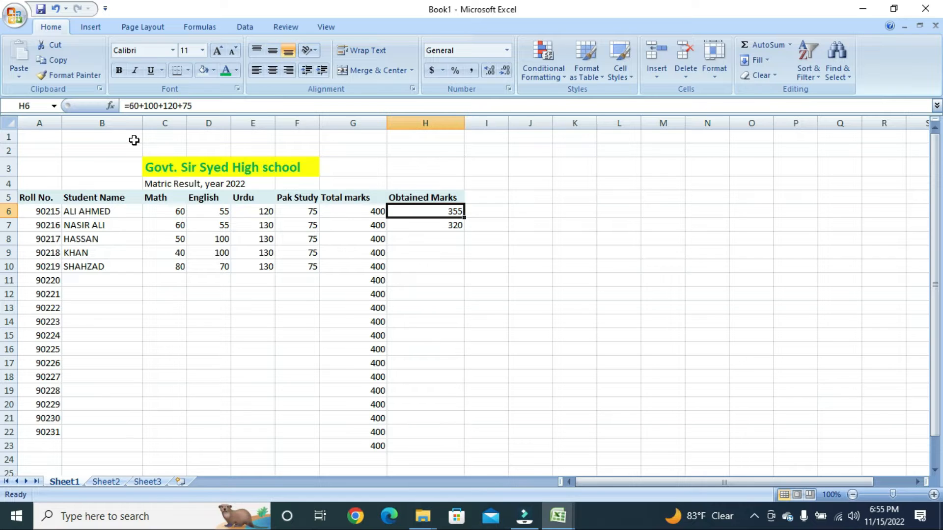
key(Down)
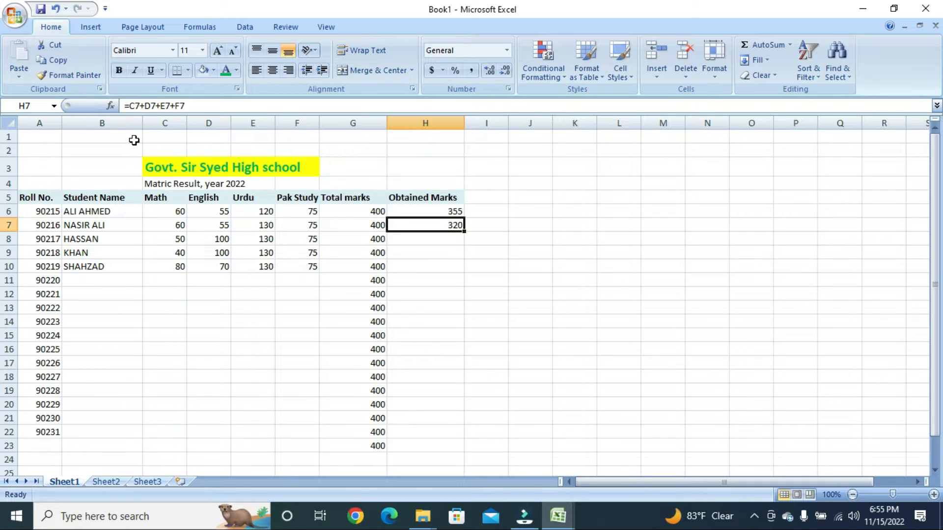
key(Right)
key(Right)
key(Right)
key(Right)
key(Right)
key(Right)
key(Up)
key(Up)
key(Up)
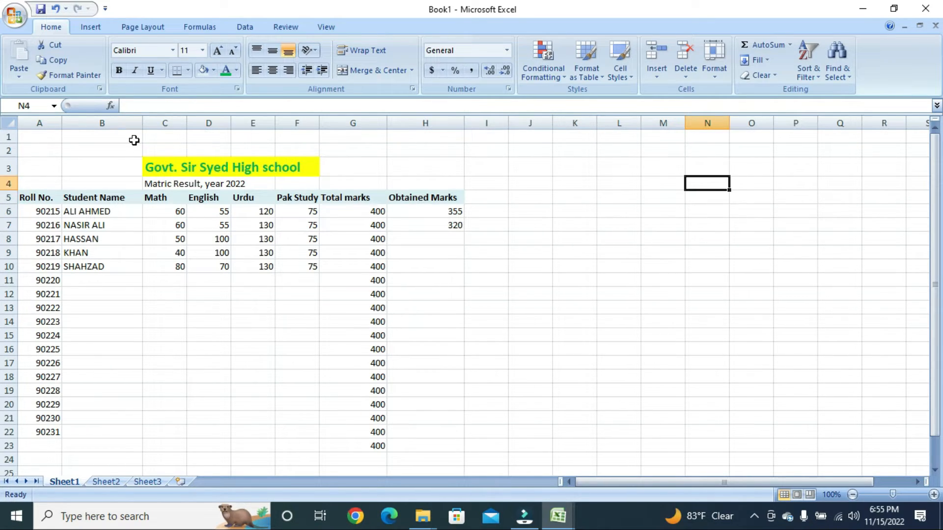
key(Down)
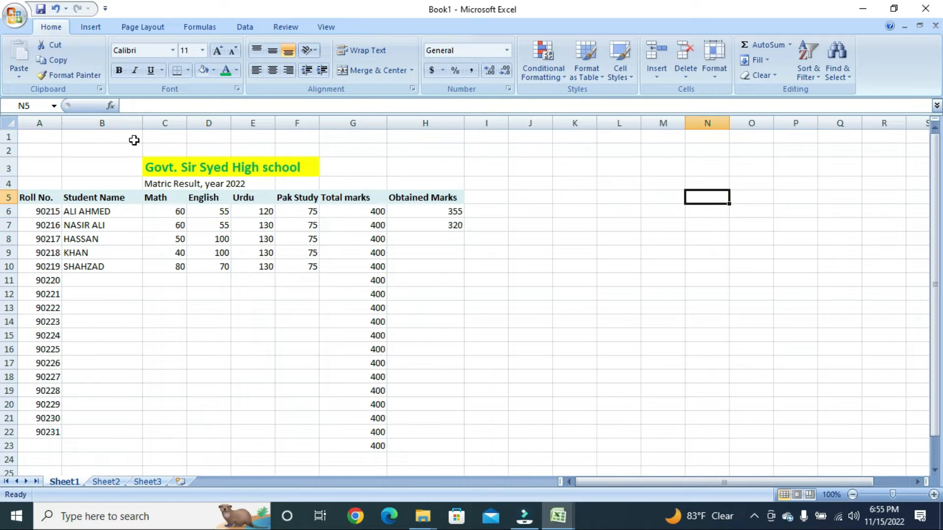
- List 500, 1200, 100, 120, 450, 300, 200 and 200 down N5:N12
text(500)
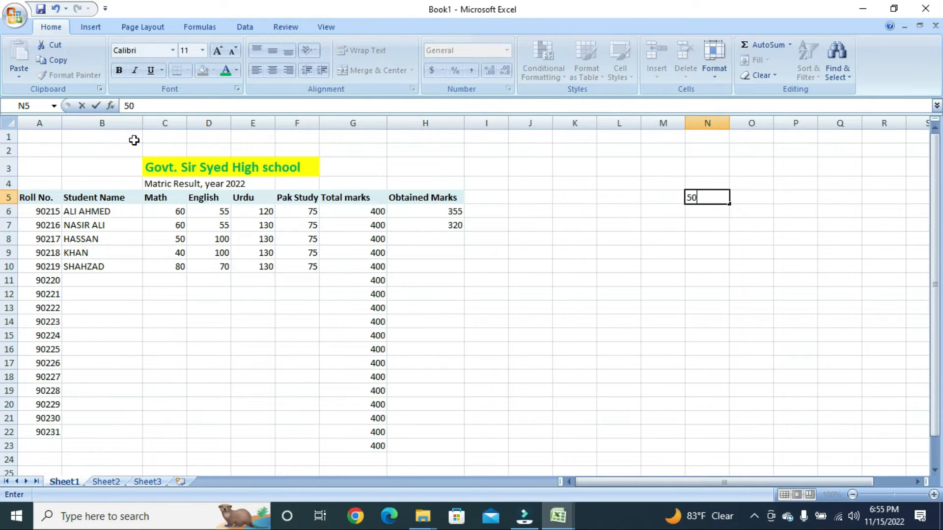
key(Return)
text(1200)
key(Return)
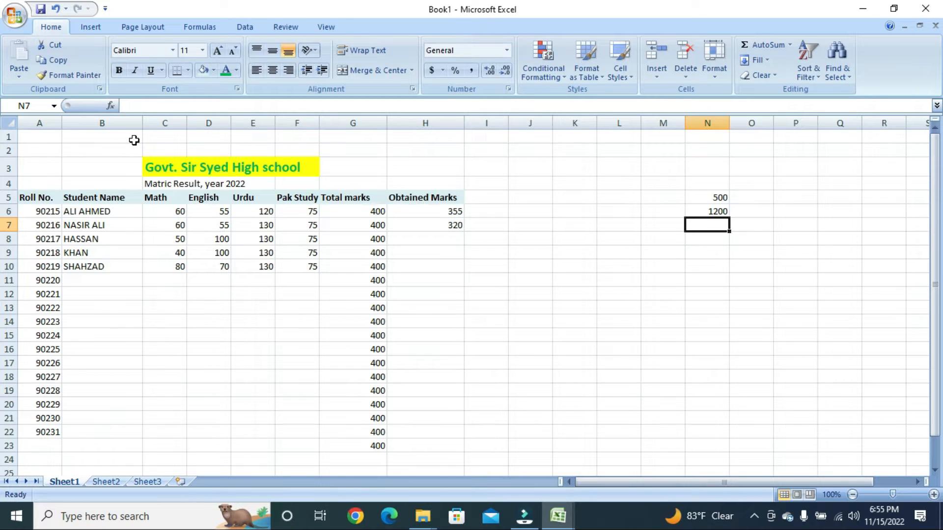
text(100)
key(Return)
text(120)
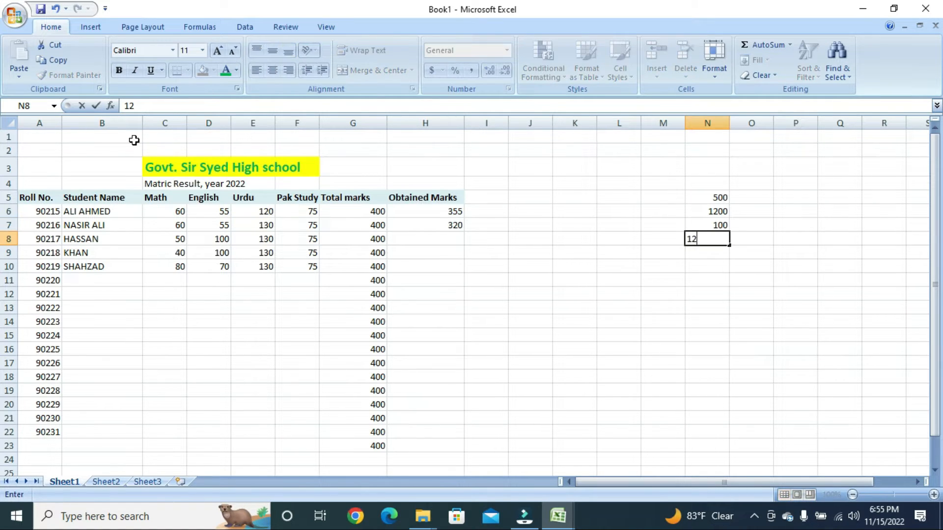
key(Return)
text(450)
key(Return)
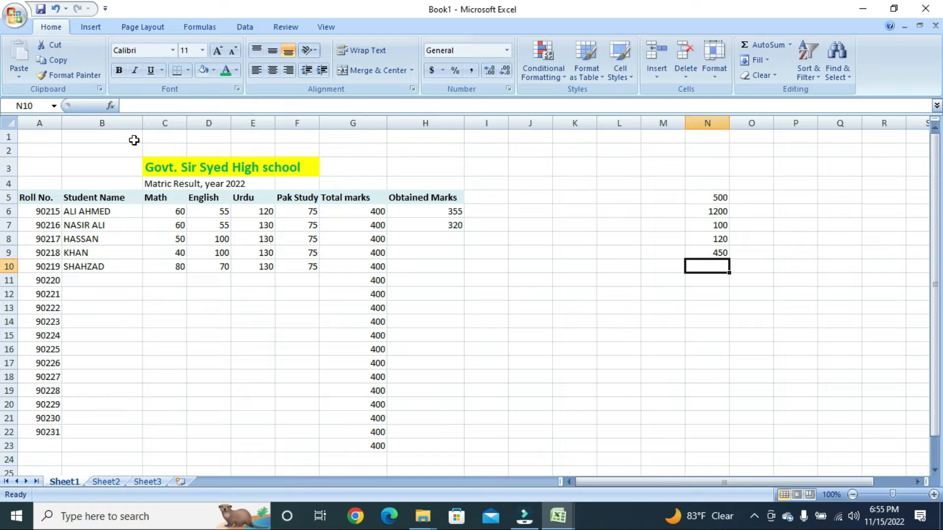
text(300)
key(Return)
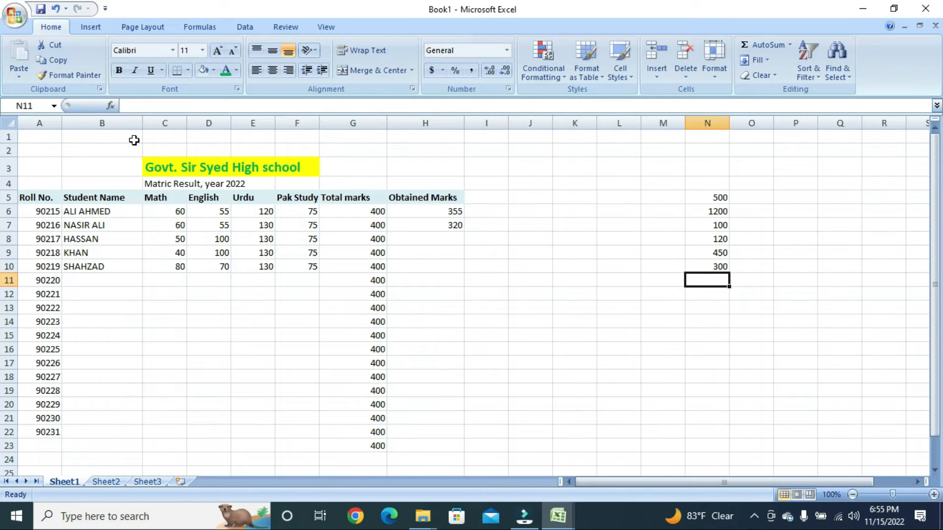
text(200)
key(Return)
text(200)
key(Return)
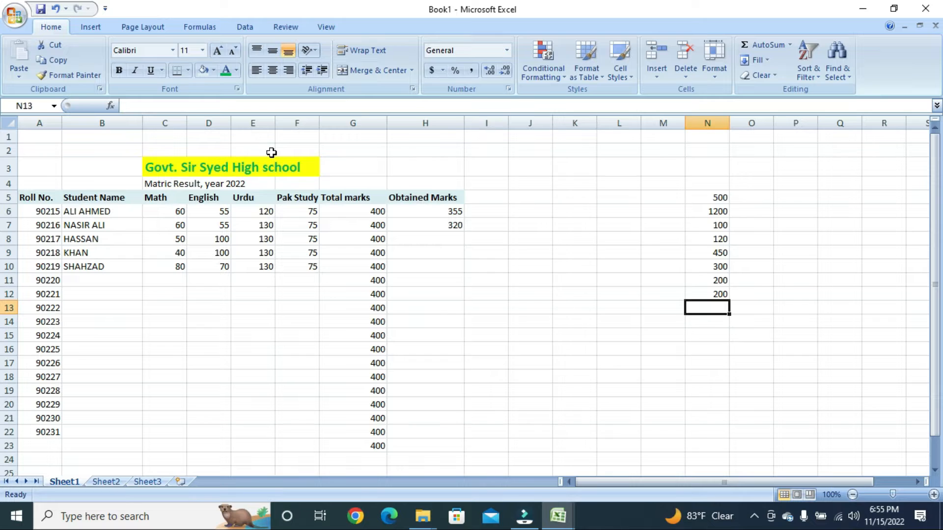
- Total the list in N13 with =500+1200+100+120+450+300+200+200, giving 3070
text(=)
key(Up)
key(Up)
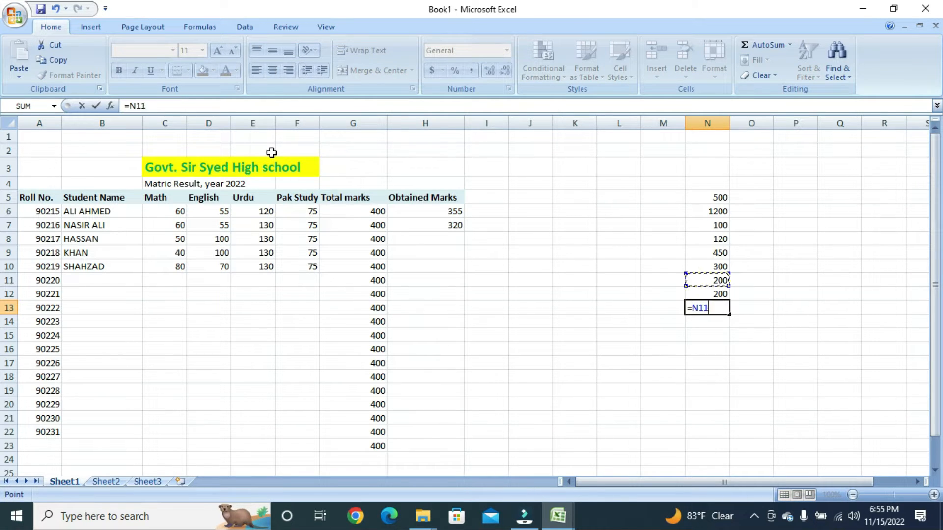
key(Up)
key(Up)
key(Up)
key(Down)
key(Down)
key(Down)
key(Down)
key(Down)
key(BackSpace)
key(BackSpace)
key(BackSpace)
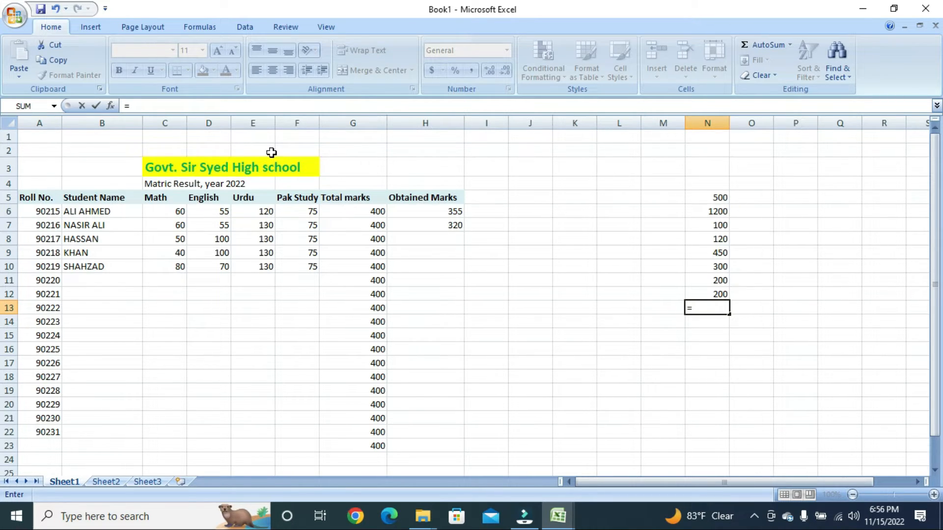
text(500+1200)
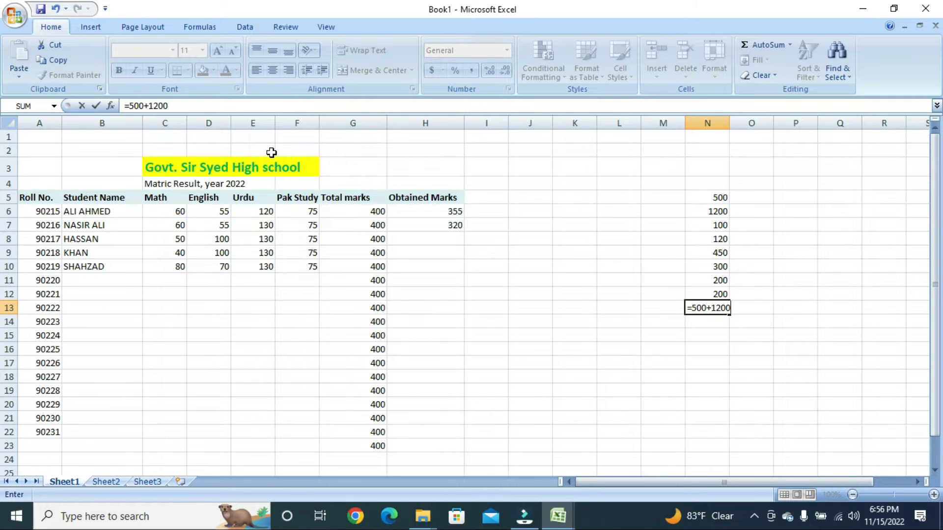
text(+100+120+)
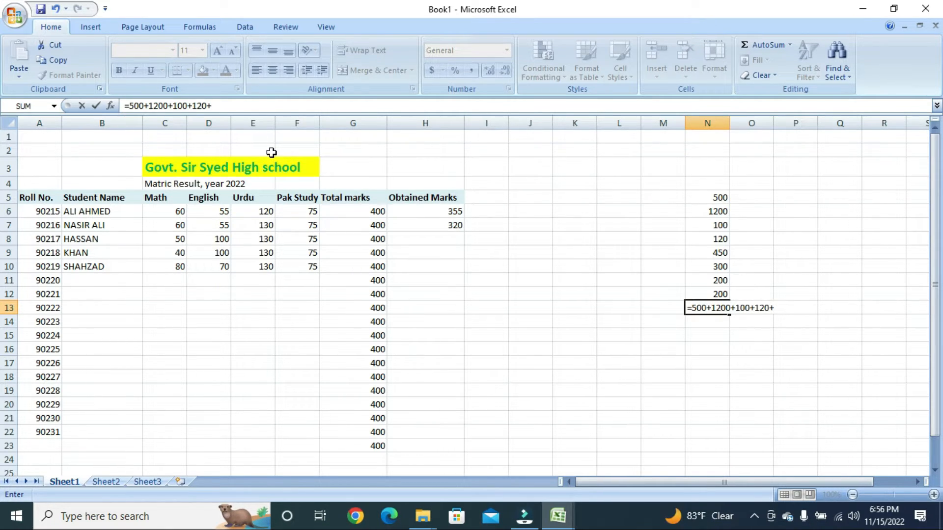
text(450+300+)
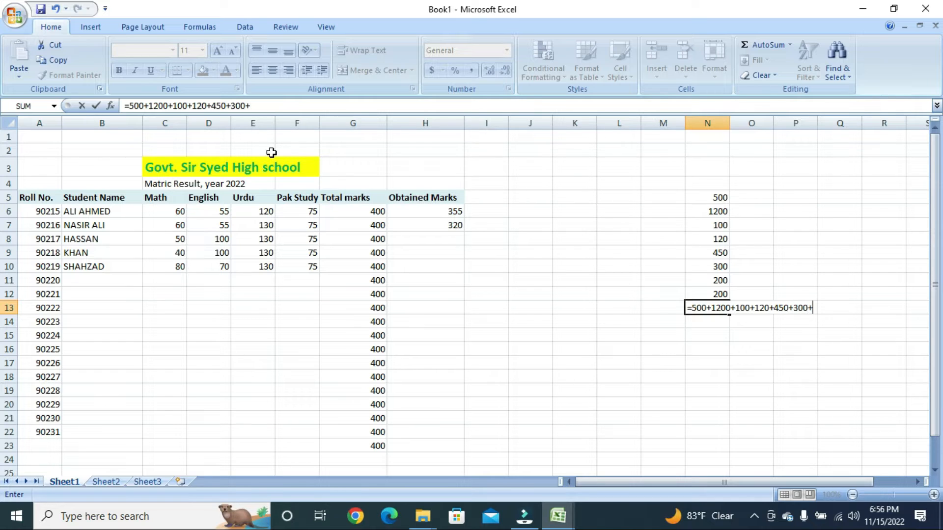
text(200+200)
key(Return)
key(Up)
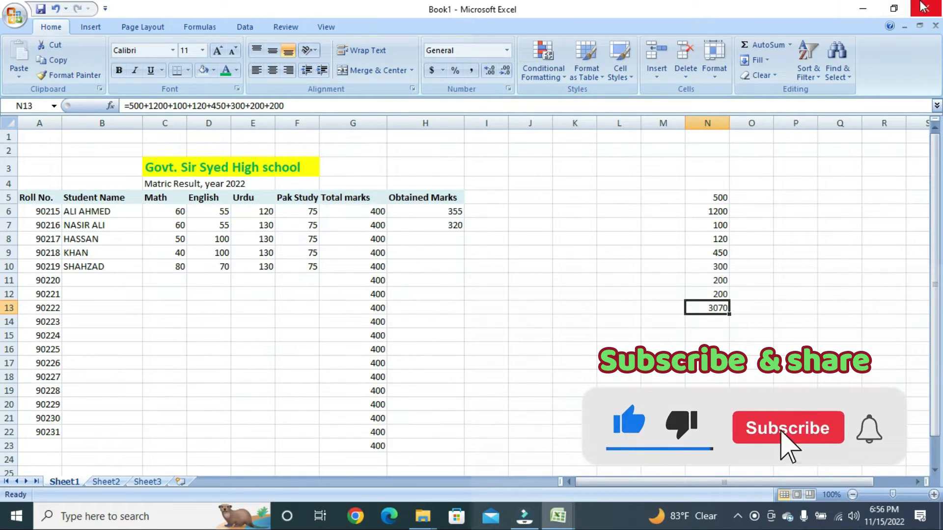
- Clear N5:N12 to show N13 still reads 3070, then undo to restore the values
key(Up)
key(Up)
key(Up)
key(Up)
key(Up)
key(Up)
key(Up)
key(Up)
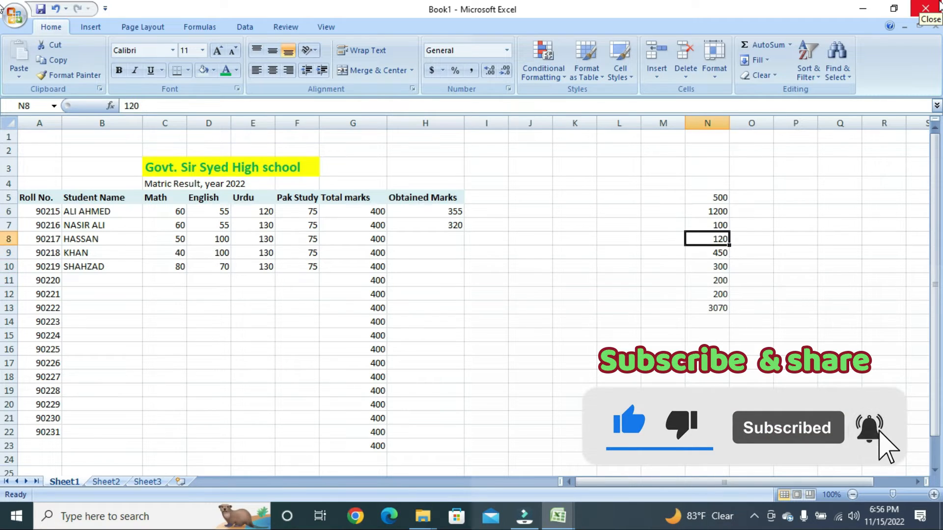
key(shift+Down)
key(shift+Down)
key(shift+Down)
key(shift+Down)
key(shift+Down)
key(shift+Down)
key(shift+Down)
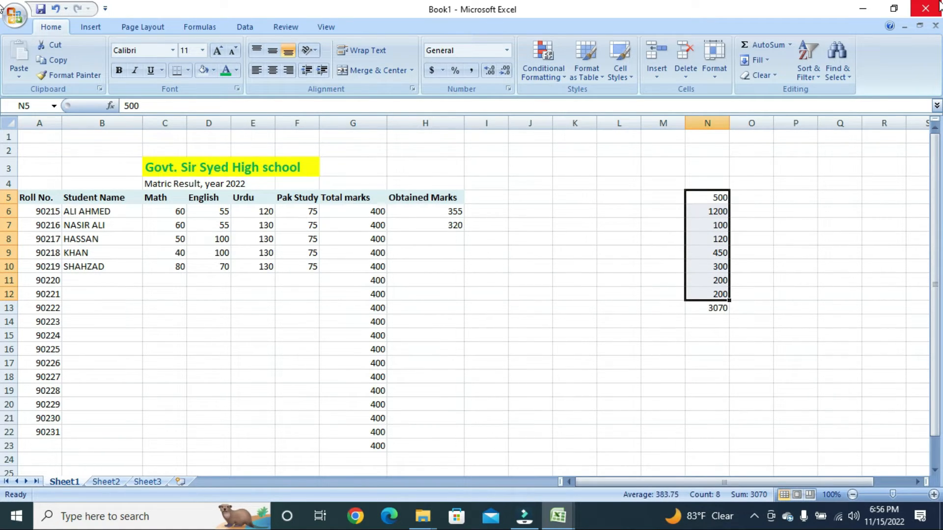
key(Delete)
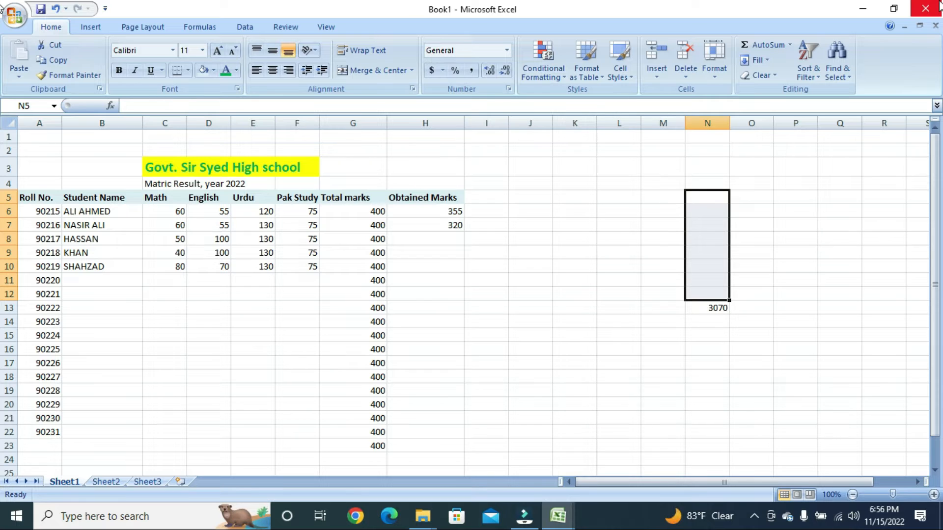
key(Down)
key(Down)
key(Down)
key(Down)
key(Down)
key(Down)
key(Down)
key(Down)
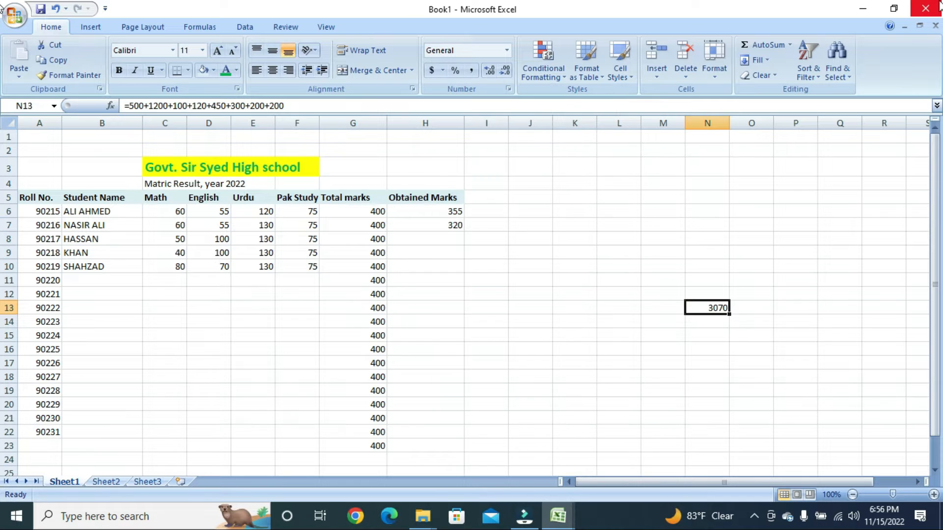
key(ctrl+z)
key(Down)
key(Down)
key(Down)
key(Down)
key(Down)
key(Down)
key(Down)
key(Down)
key(Down)
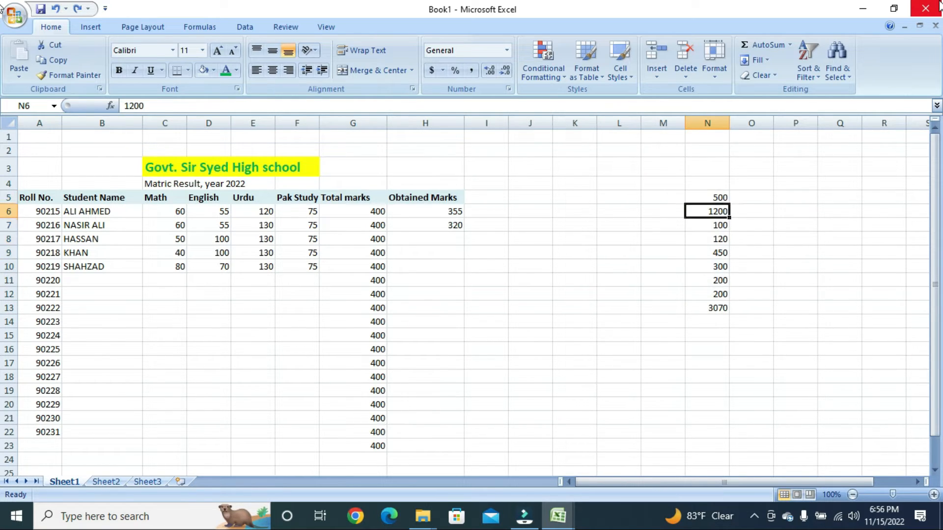
key(Up)
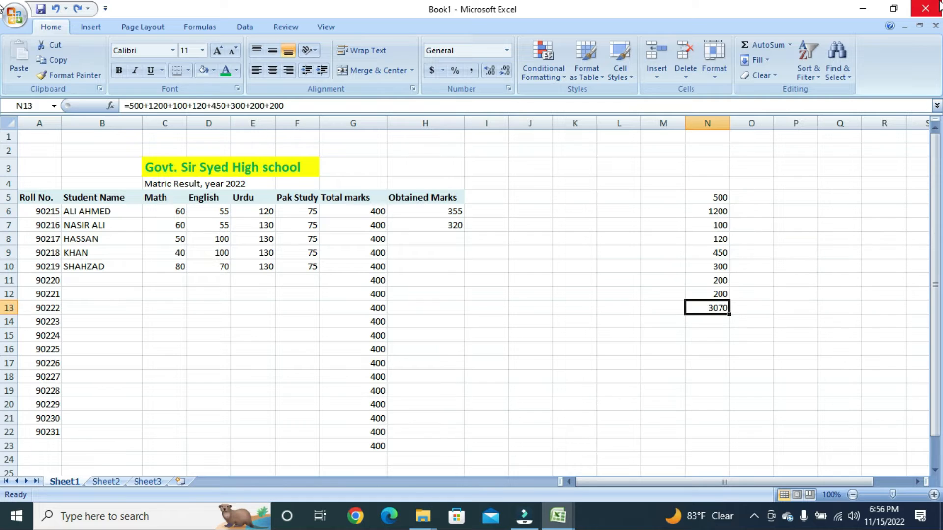
- Rebuild N13 as =N5+N6+N7+N8+N9+N10+N11+N12, still totalling 3070
text(=)
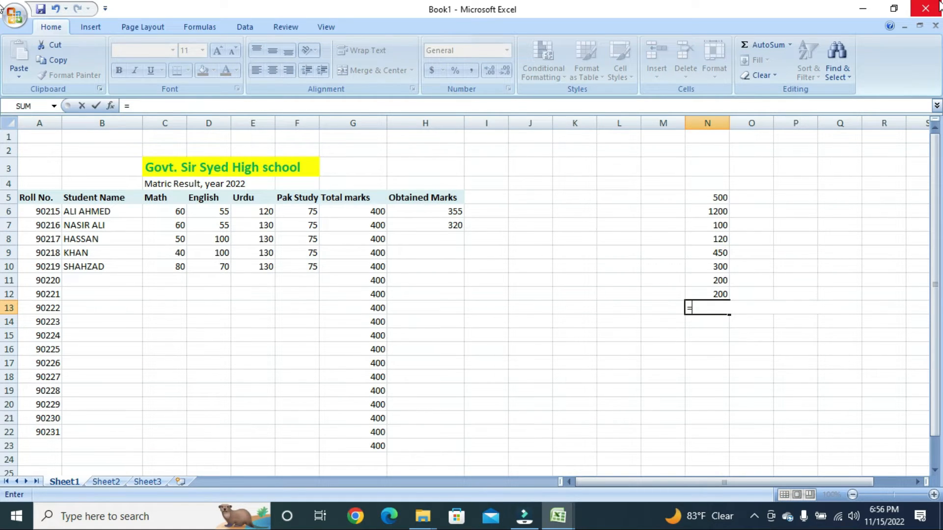
key(Up)
key(Up)
key(Up)
key(Up)
key(Up)
key(Up)
key(Up)
key(Up)
text(+)
key(Up)
key(Up)
key(Up)
key(Up)
key(Up)
key(Up)
key(Up)
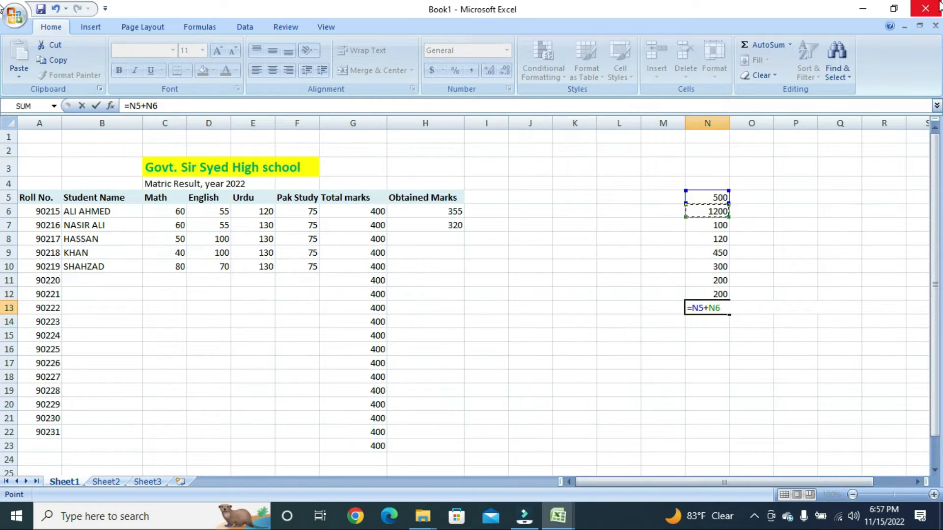
text(+)
key(Up)
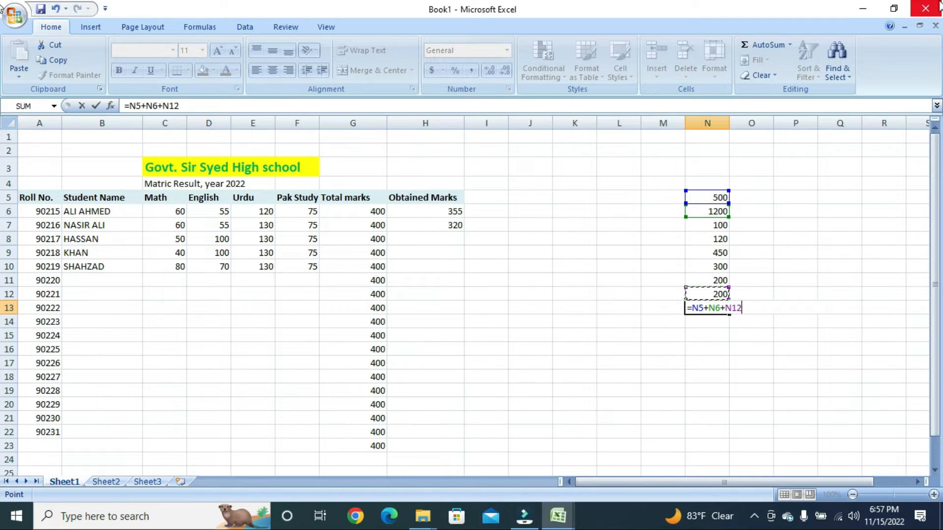
key(Up)
key(Up)
key(Up)
key(Up)
key(Up)
text(+)
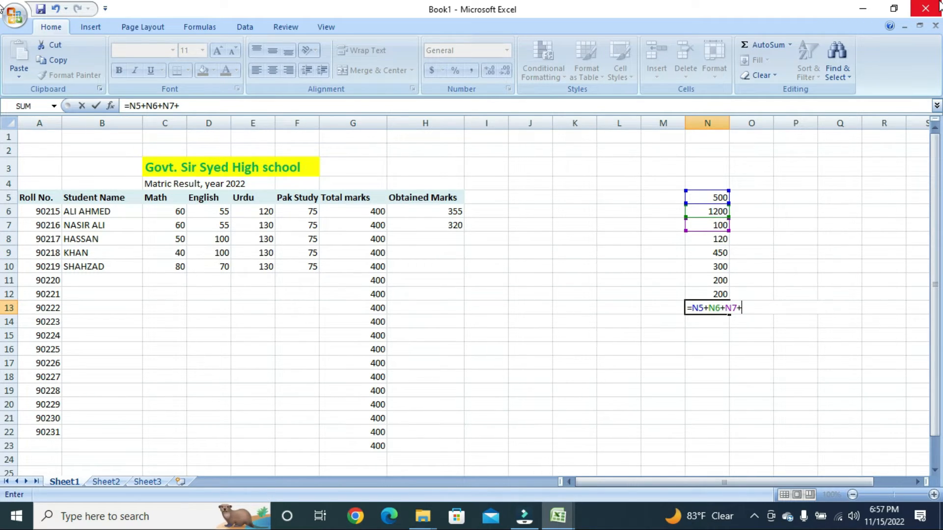
key(Up)
key(Up)
key(Up)
key(Up)
key(Up)
text(+)
key(Up)
key(Up)
key(Up)
key(Up)
text(+)
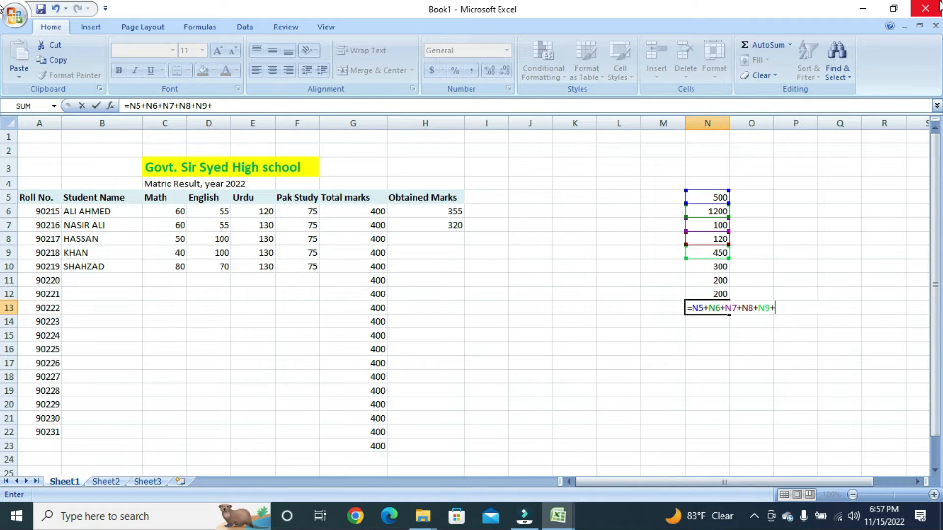
key(Up)
key(Up)
key(Up)
text(+)
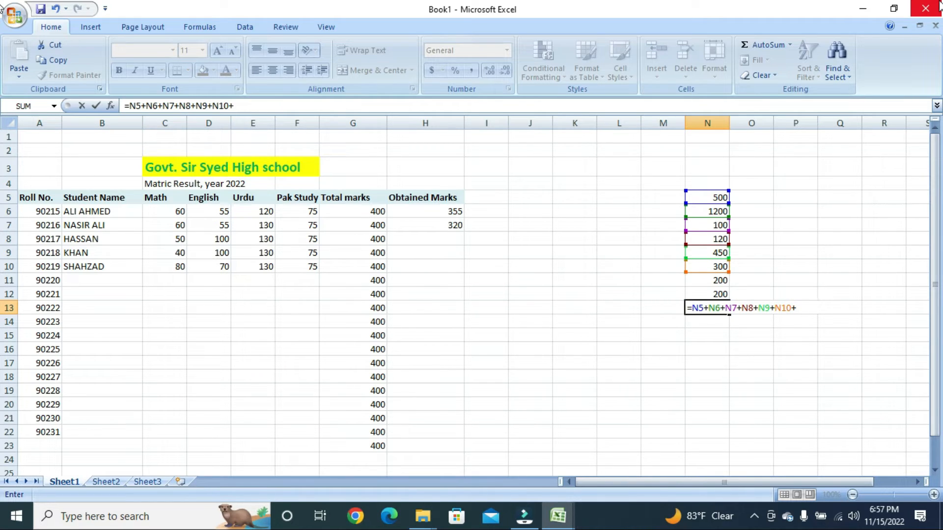
key(Up)
key(Up)
text(+)
key(Up)
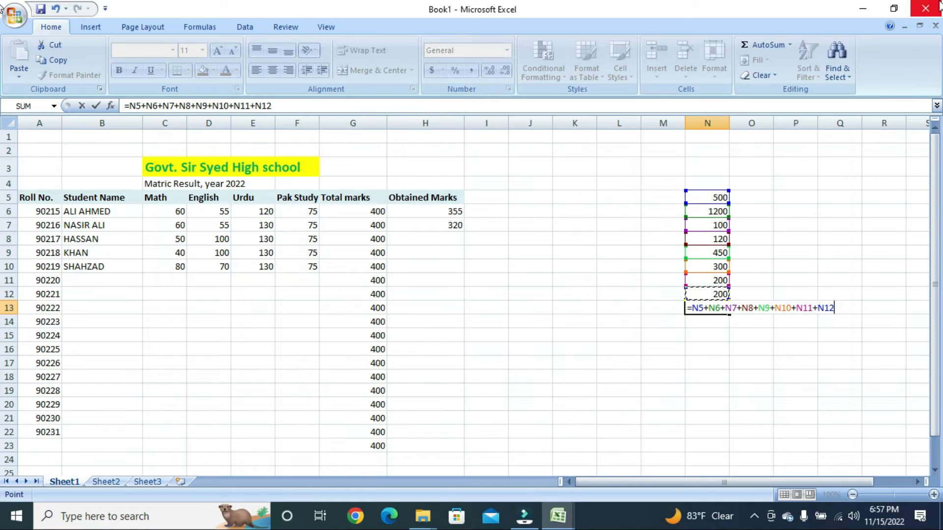
key(Return)
key(Up)
key(Up)
key(Up)
key(Up)
key(Up)
key(Up)
key(Up)
key(Up)
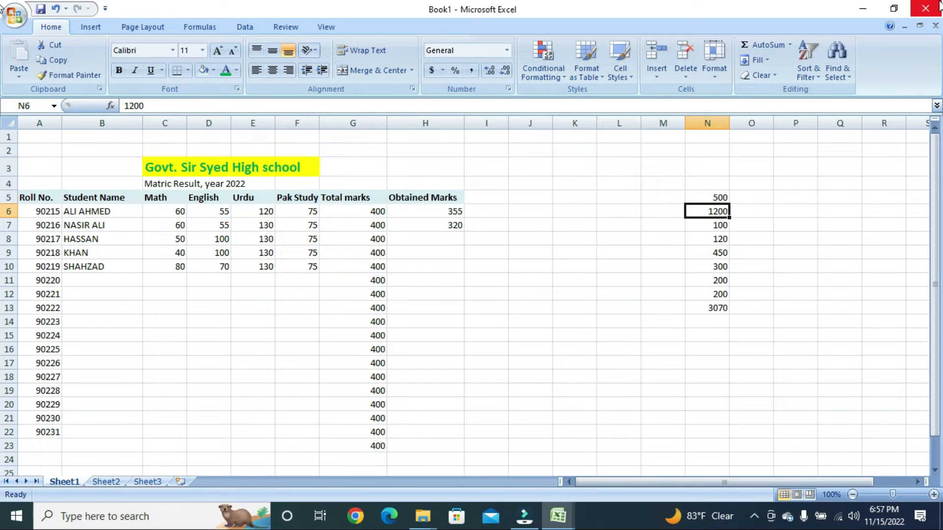
- Change N6 to 12 so the total shows 1882, then clear N5:N14
text(12)
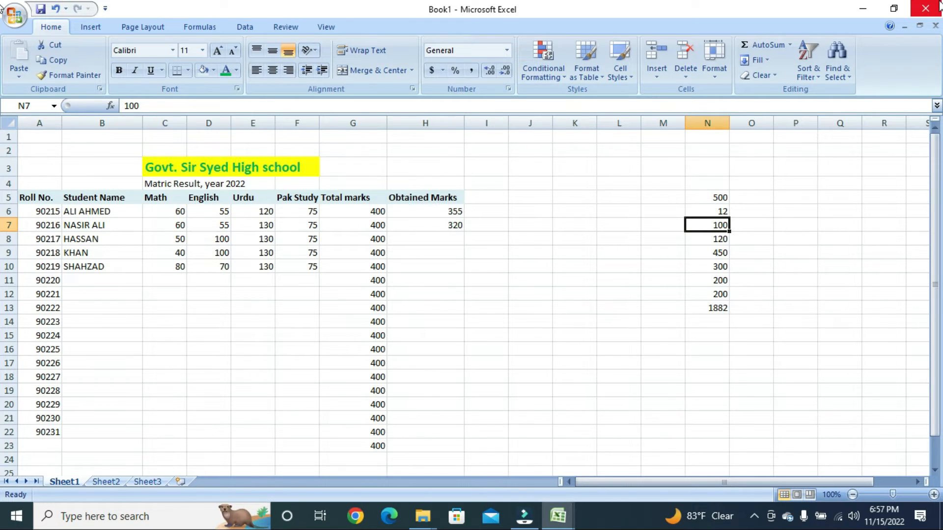
key(Down)
key(Down)
key(Down)
key(Down)
key(Down)
key(Down)
key(Down)
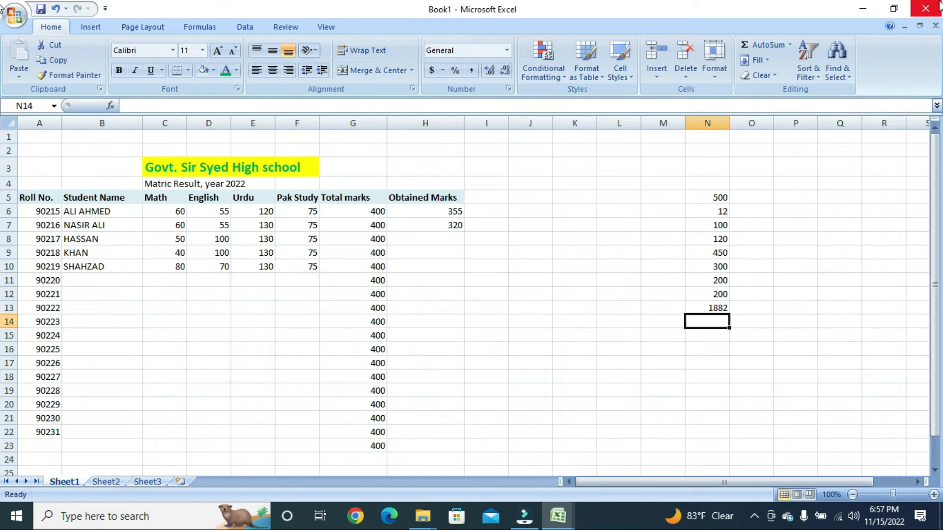
key(Up)
key(Up)
key(Up)
key(Up)
key(Up)
key(Up)
key(Up)
key(Up)
key(Up)
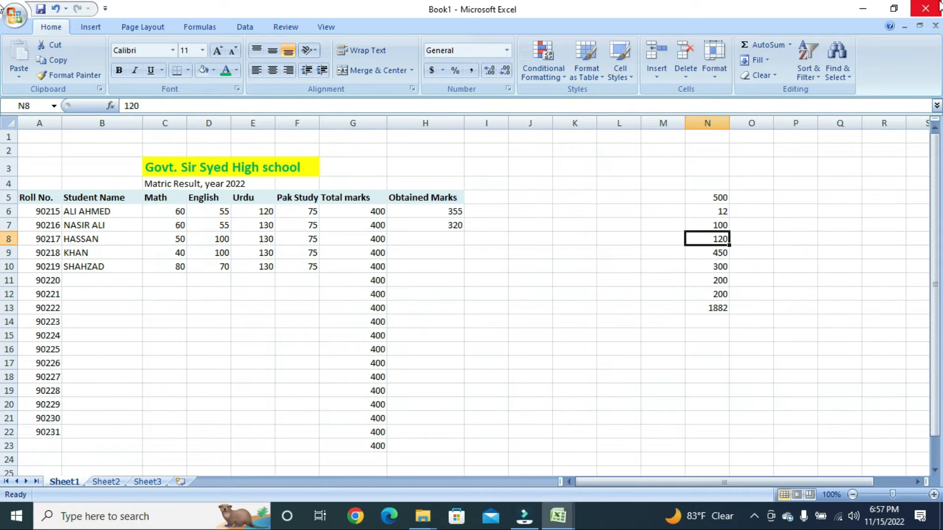
key(shift+Down)
key(shift+Down)
key(shift+Down)
key(shift+Down)
key(shift+Down)
key(shift+Down)
key(shift+Down)
key(shift+Down)
key(shift+Down)
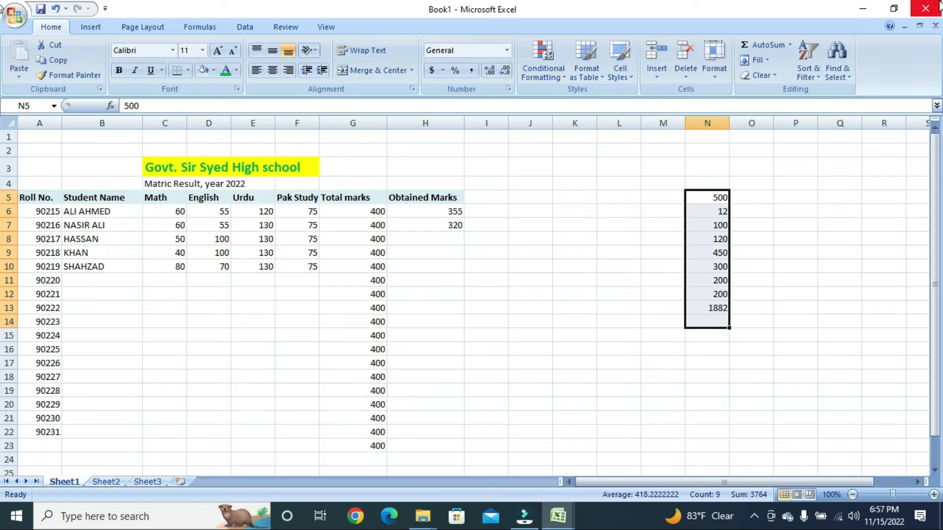
key(Delete)
key(Left)
key(Left)
key(Left)
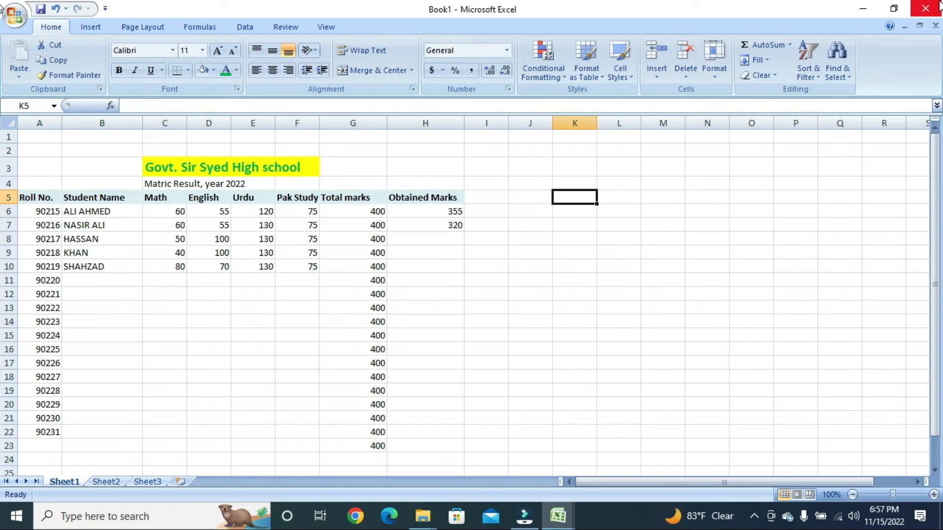
key(Right)
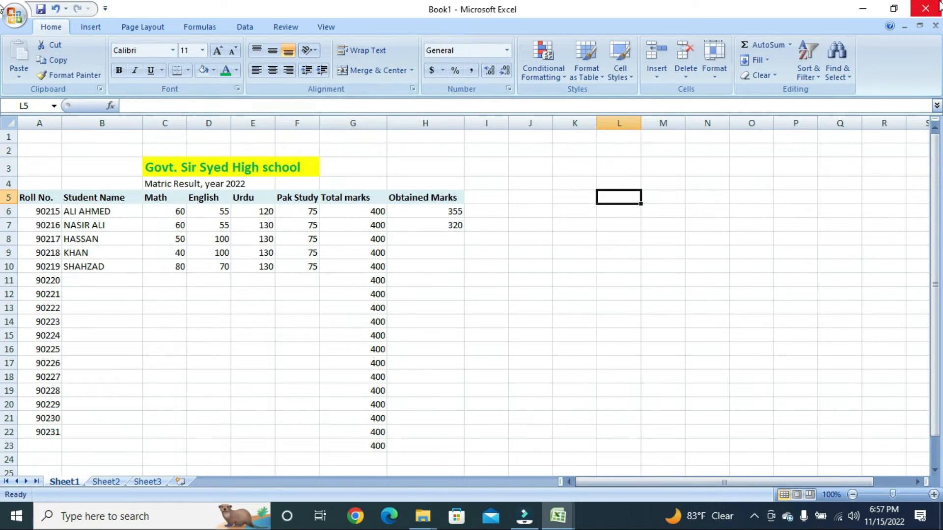
key(Down)
key(Right)
text(5)
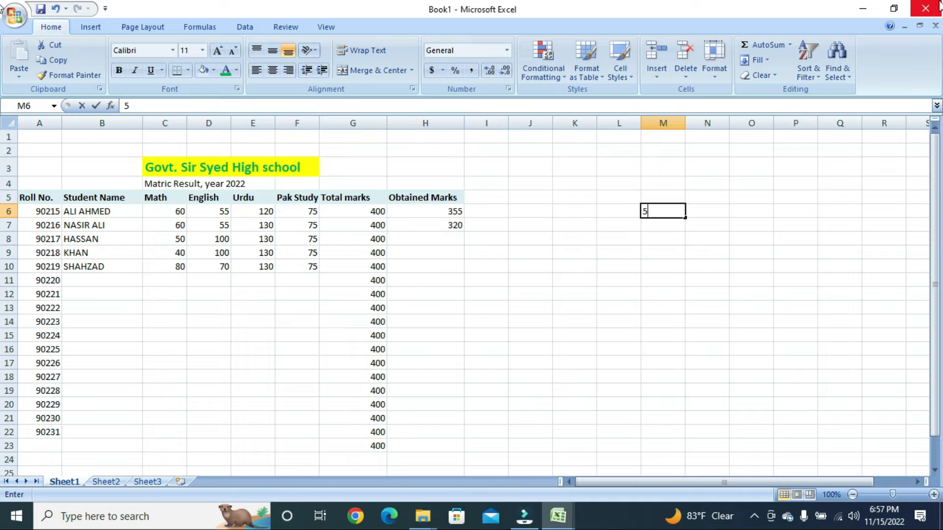
text(000)
key(Return)
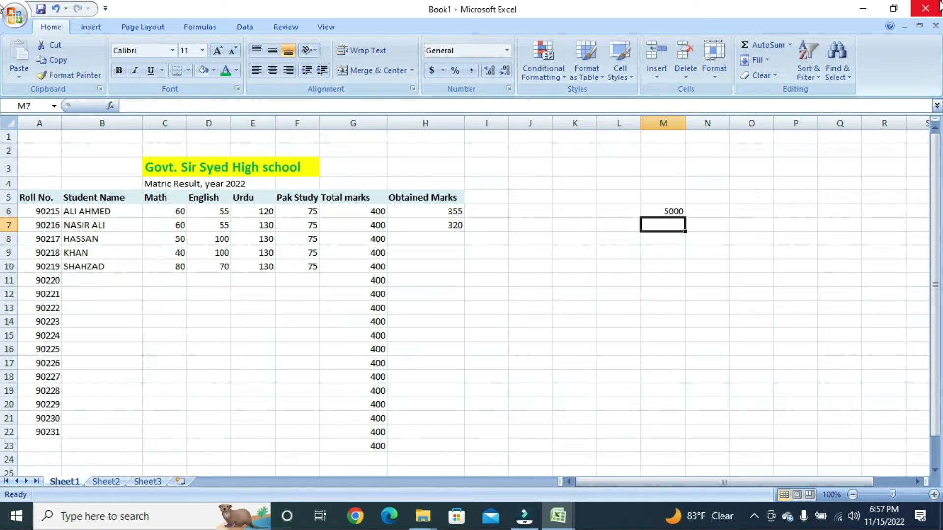
text(131)
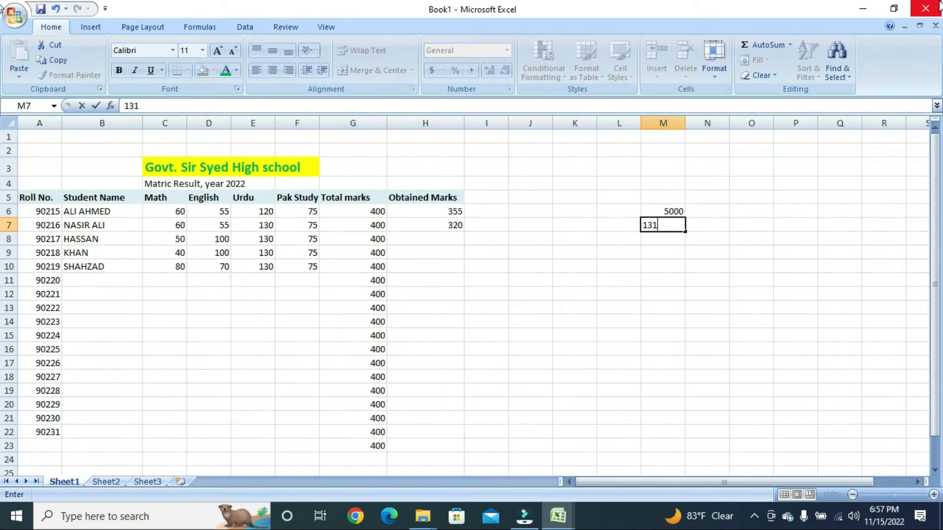
key(Return)
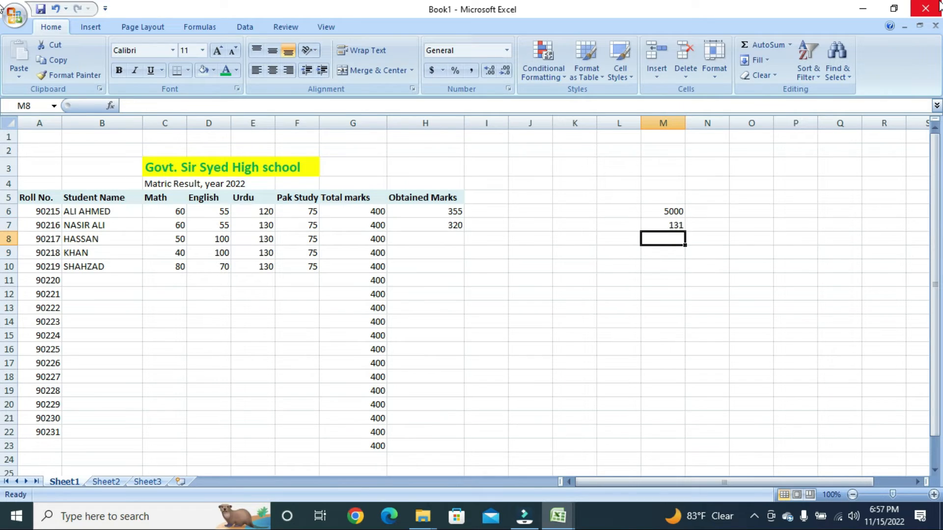
text(=)
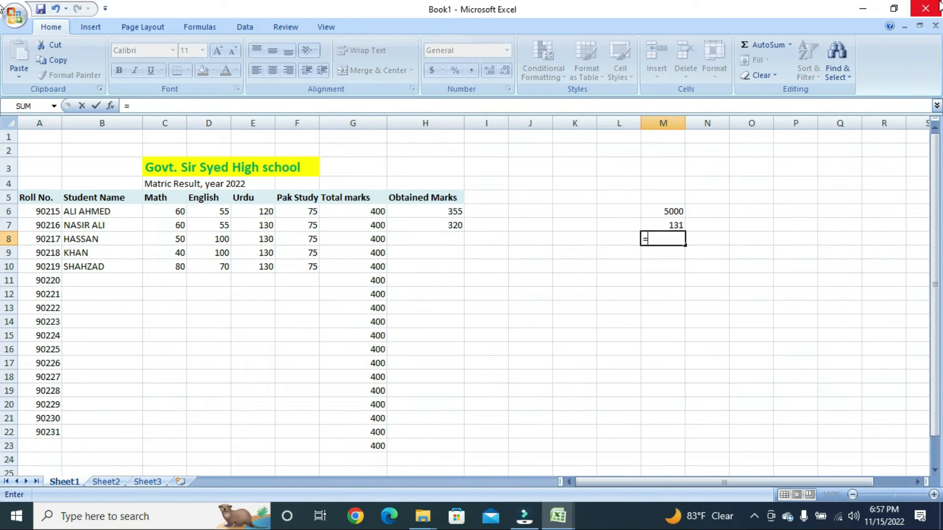
text(5000-131)
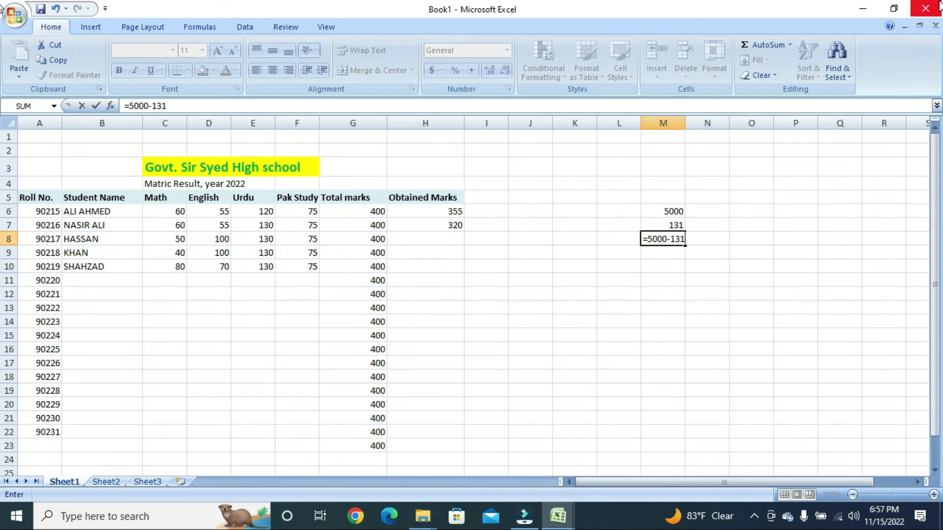
key(Return)
- Overwrite the 131 in M7 with 1211
key(Up)
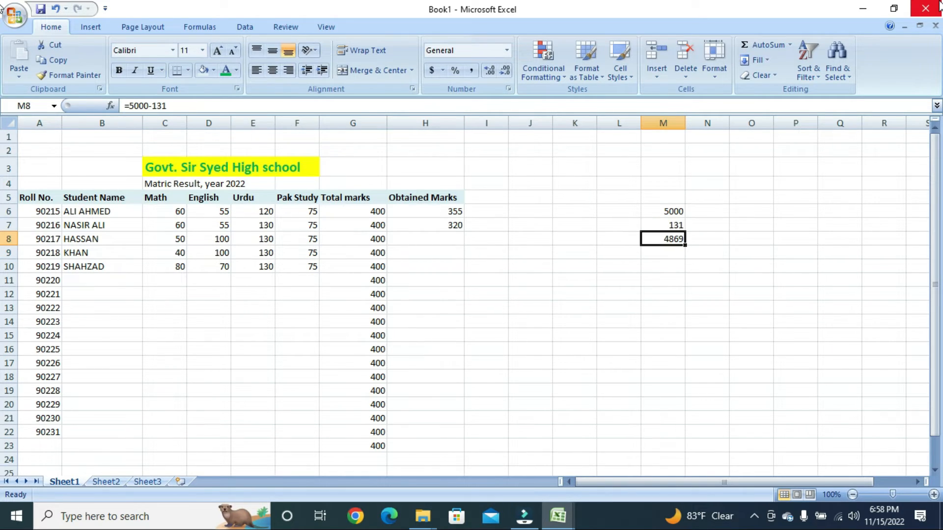
key(Up)
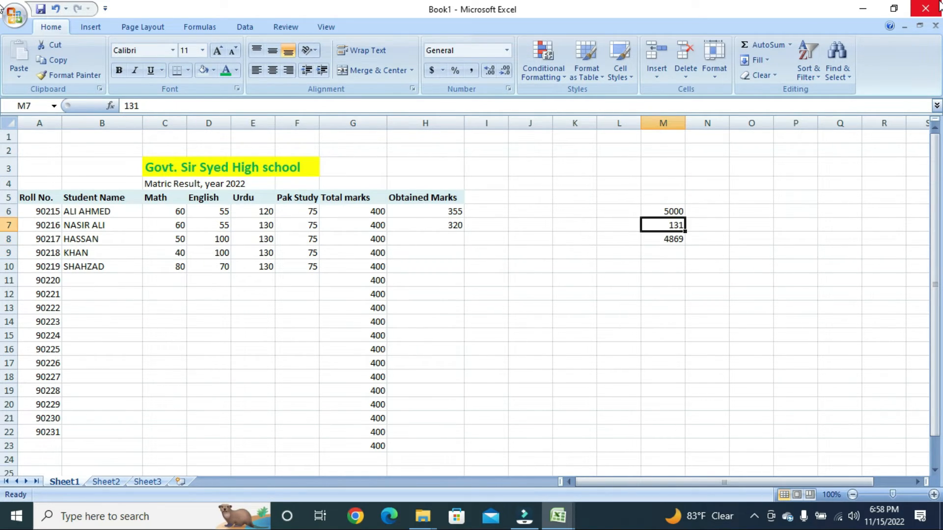
text(1211)
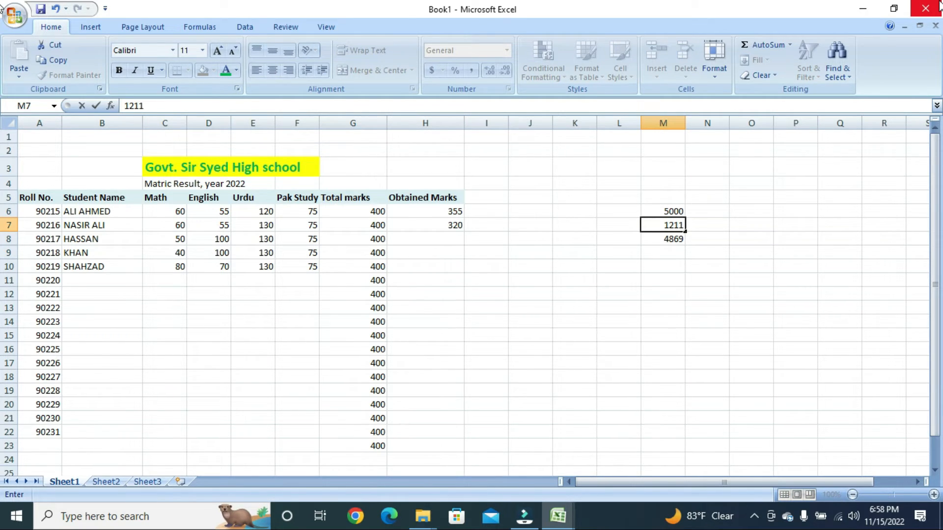
key(Return)
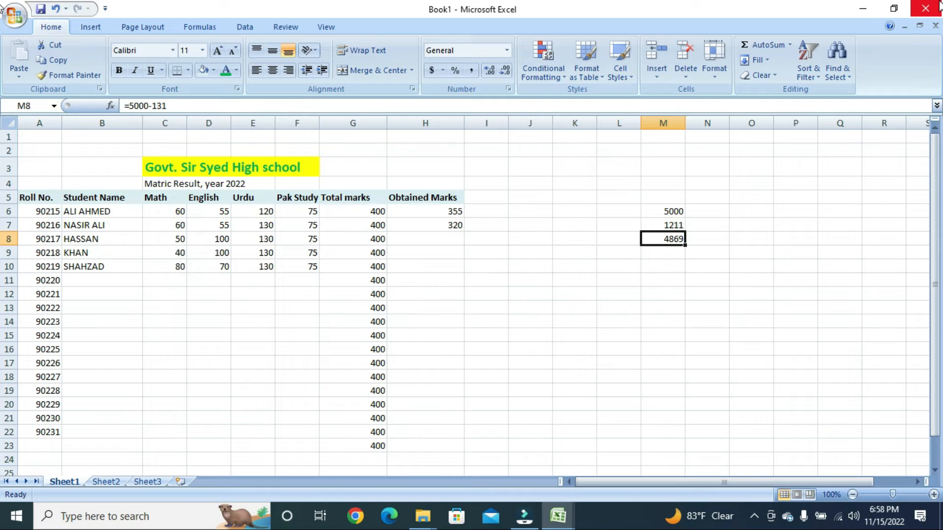
- Enter =M6-M7 in M8 by pointing at the cells
text(=)
key(Up)
key(Up)
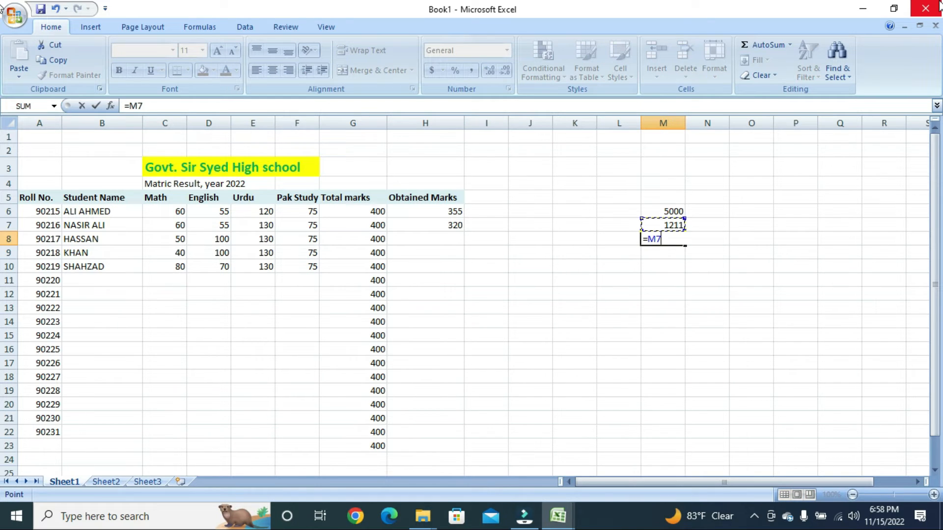
text(-)
key(Up)
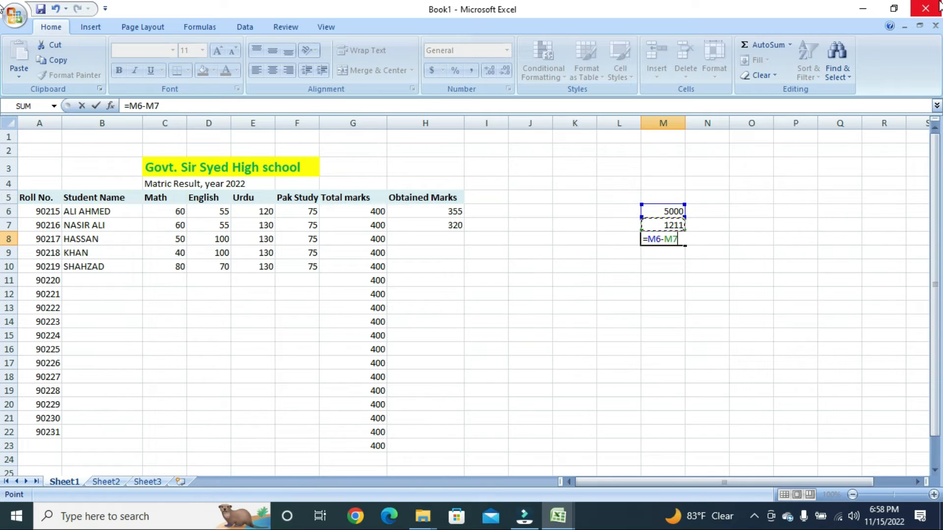
key(Return)
- Change M7 to 1 so M8 recalculates to 4999, and select M6:M8
key(Up)
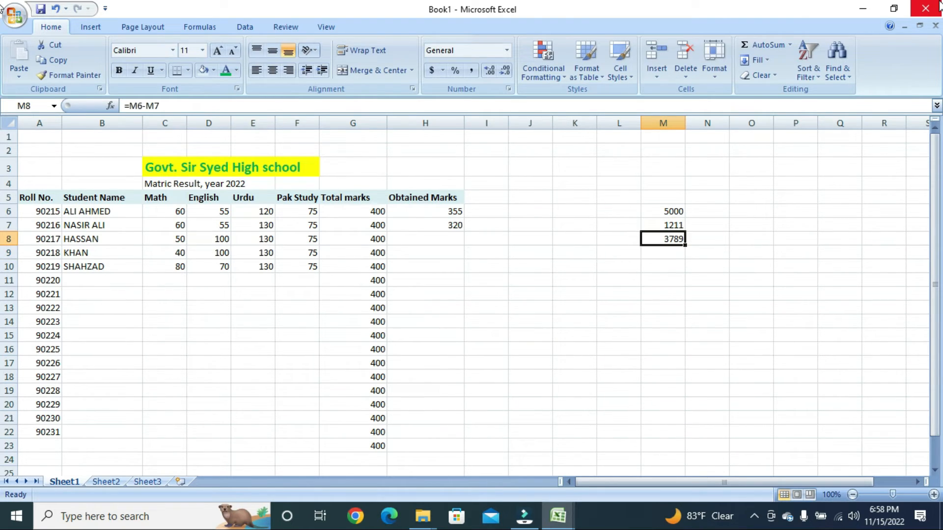
key(Up)
text(1)
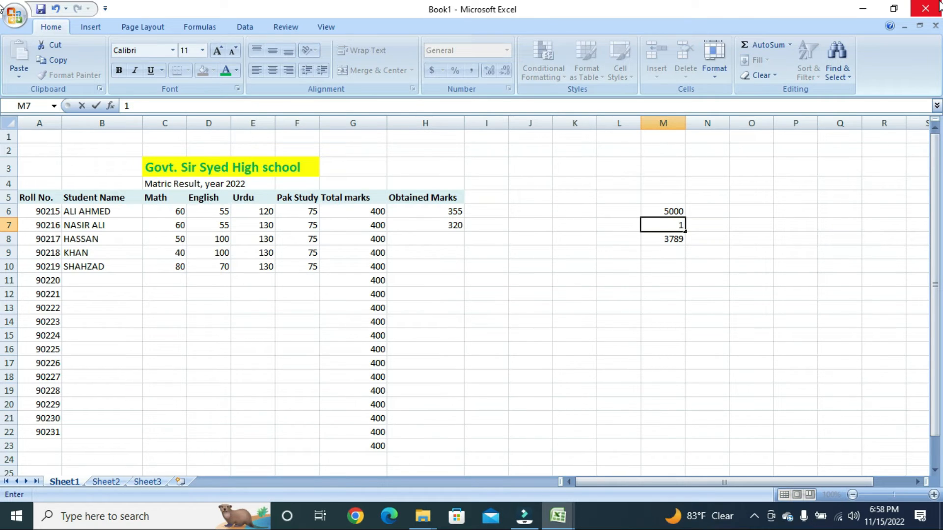
key(Return)
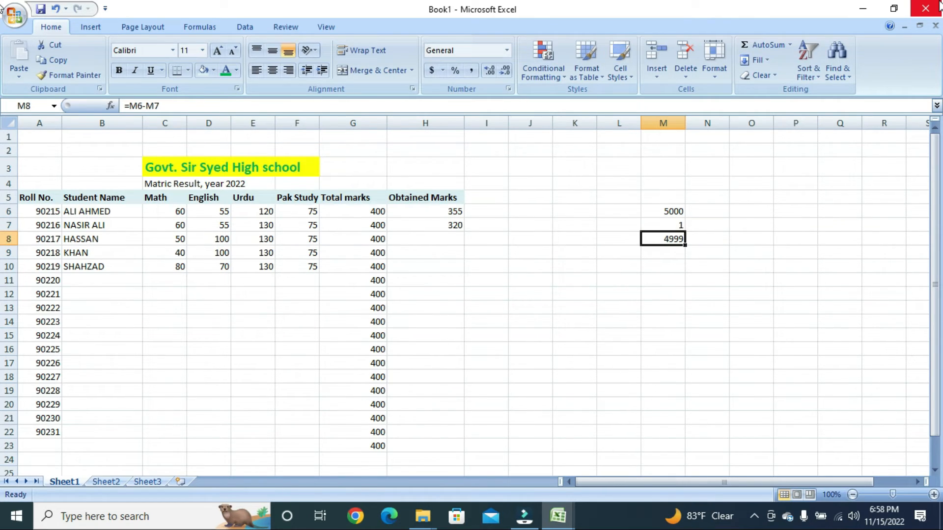
key(Up)
key(Up)
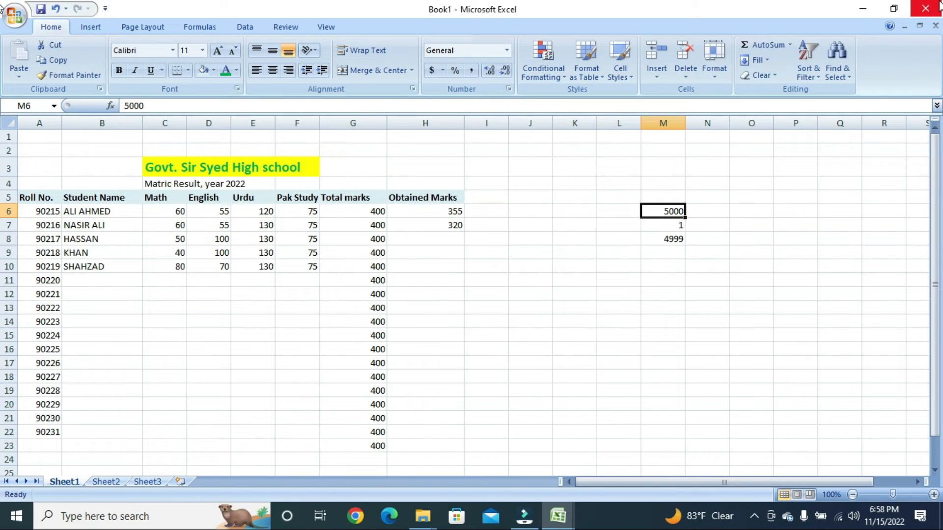
key(shift+Down)
key(shift+Down)
- Delete the values in M6:M8, leaving the selection at L5 beside the header row
key(Delete)
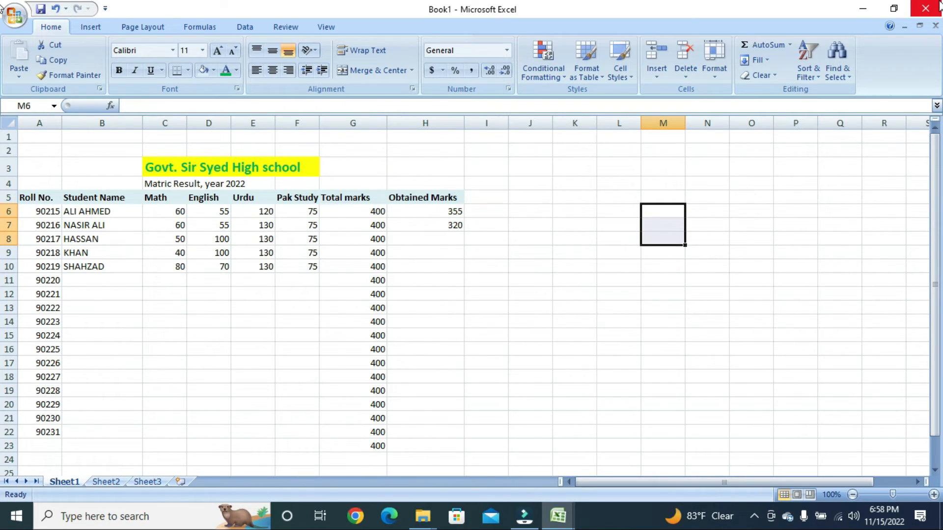
key(Left)
key(Left)
key(Left)
key(Left)
key(Left)
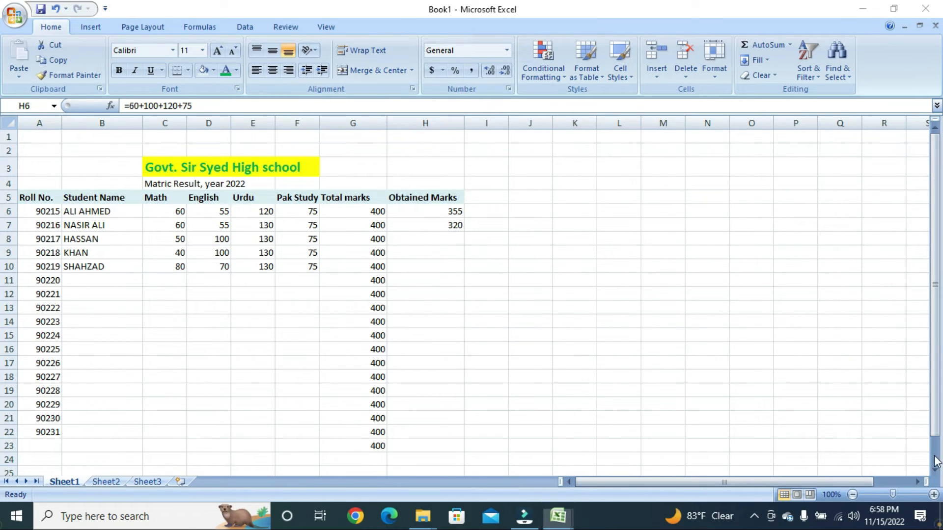
key(Up)
key(Right)
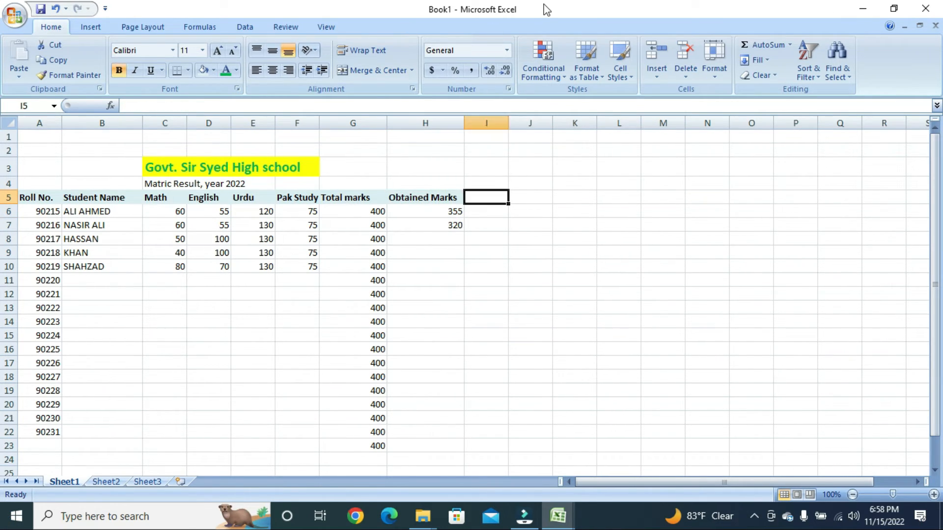
key(Right)
key(Up)
key(Up)
key(Right)
key(Down)
key(Down)
key(Right)
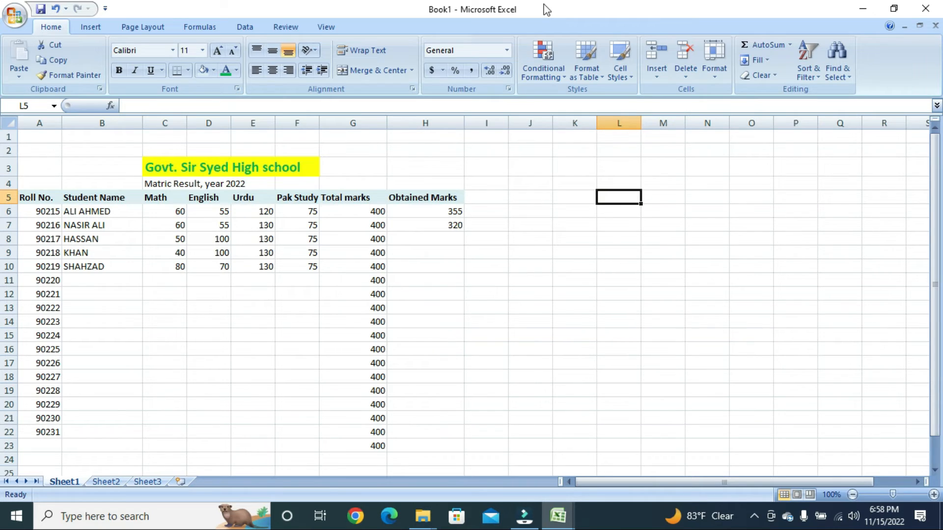
- Enter the symbols =, + and - in L5, L6 and L7
text(=)
key(Return)
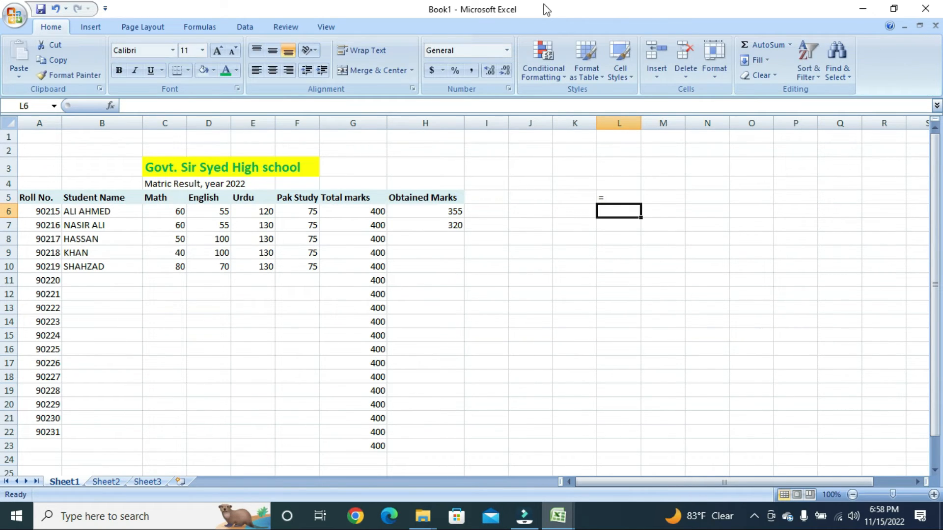
text(+)
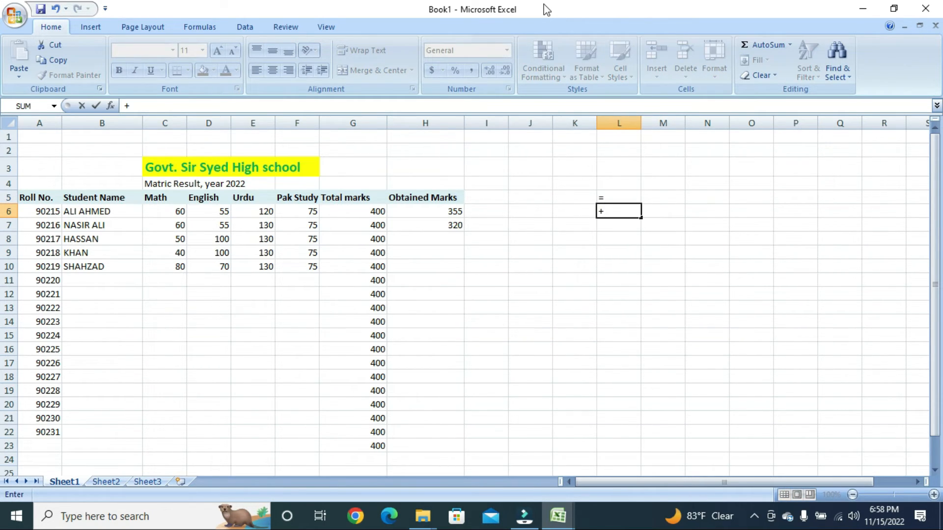
key(Return)
text(-)
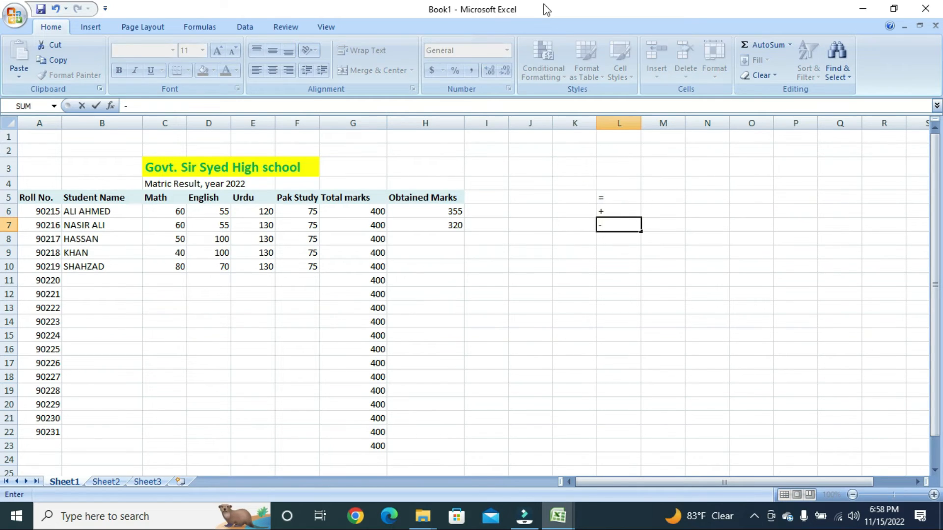
key(Return)
key(alt)
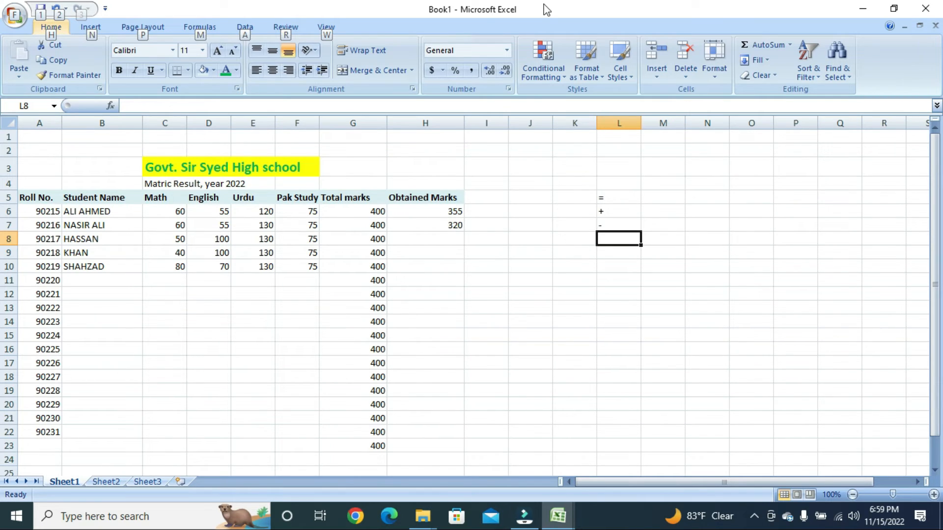
key(Escape)
key(Up)
key(Down)
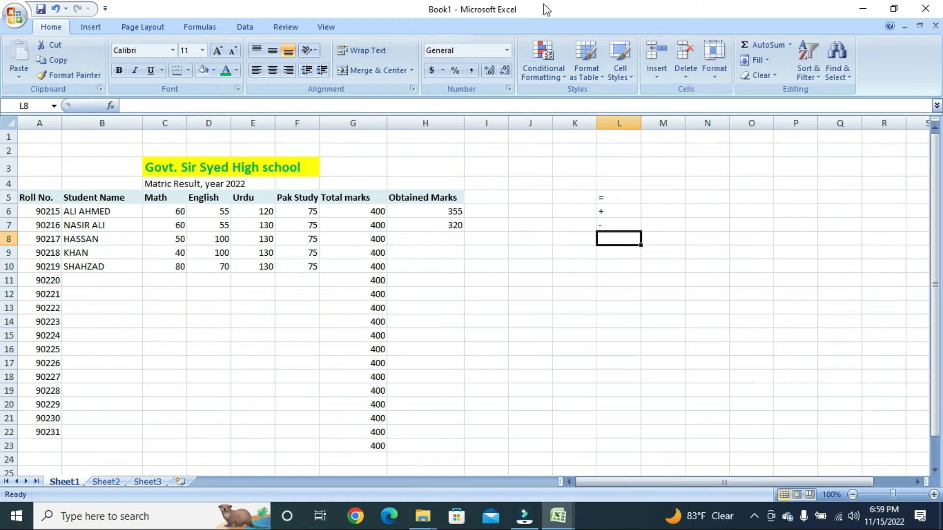
key(Up)
key(Up)
key(Up)
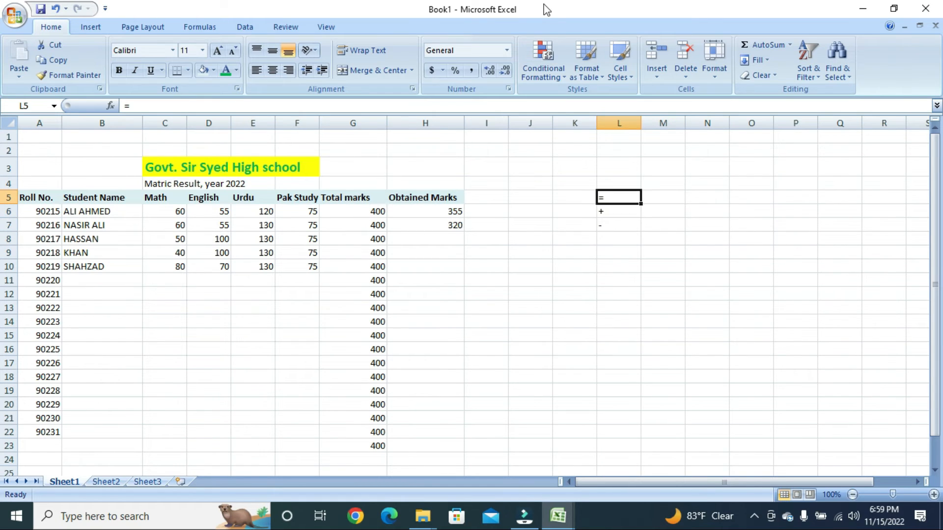
key(Down)
key(Down)
key(Down)
key(Down)
- Add /, >, < and * to the symbol list in L8 to L11
text(>)
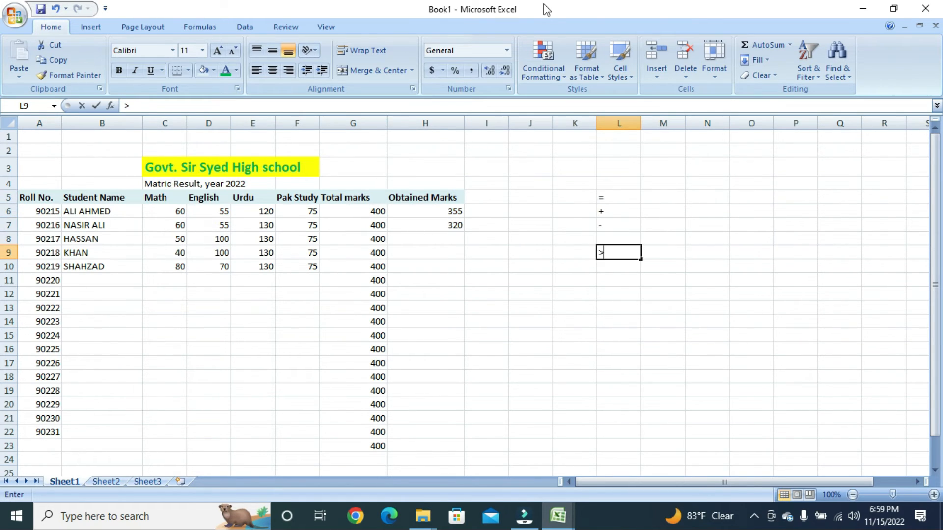
key(Return)
text(<)
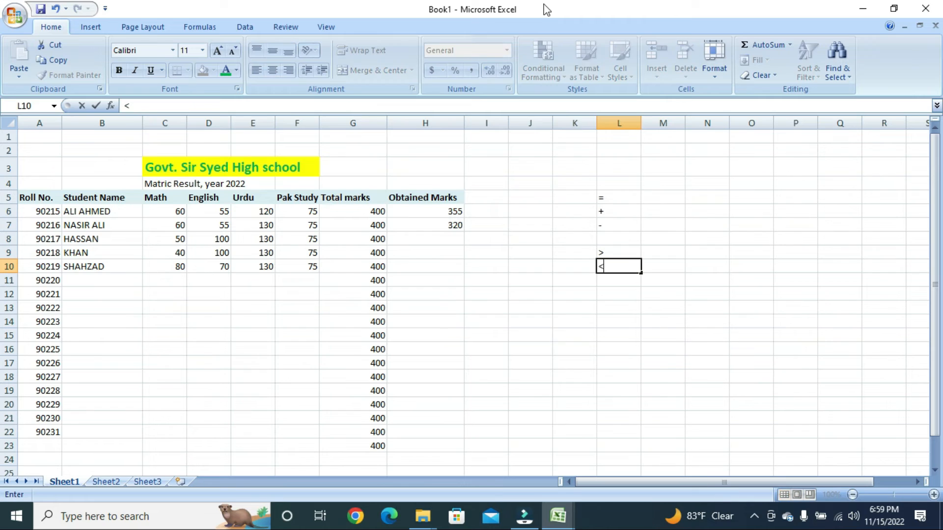
key(Up)
key(Up)
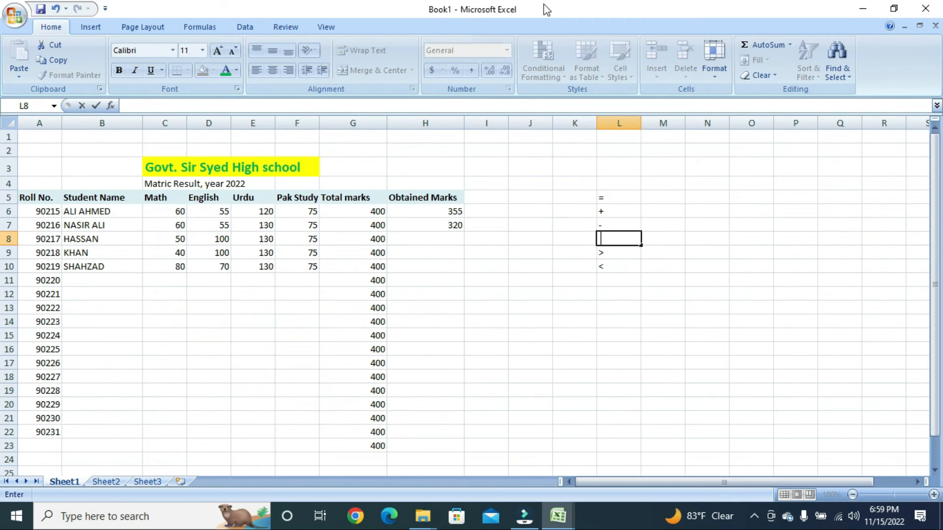
text(/)
key(Return)
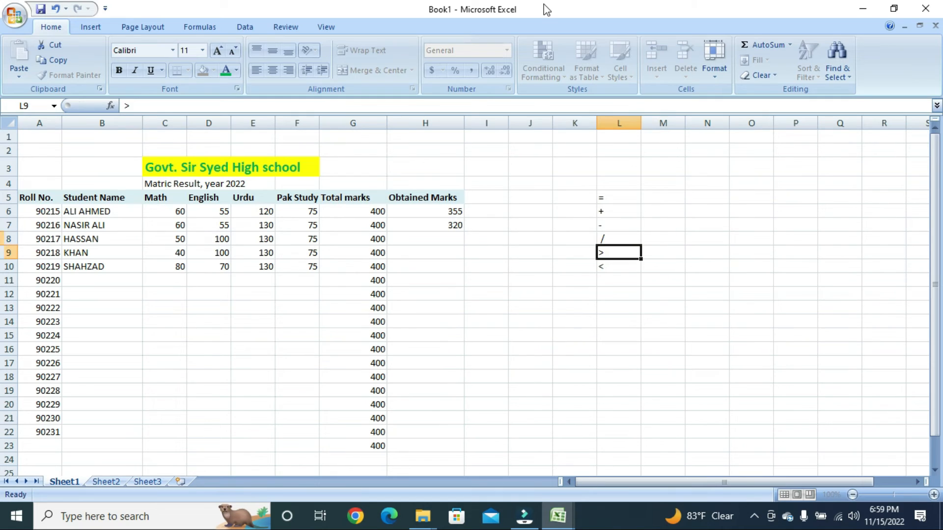
key(Up)
key(Up)
key(Up)
key(Up)
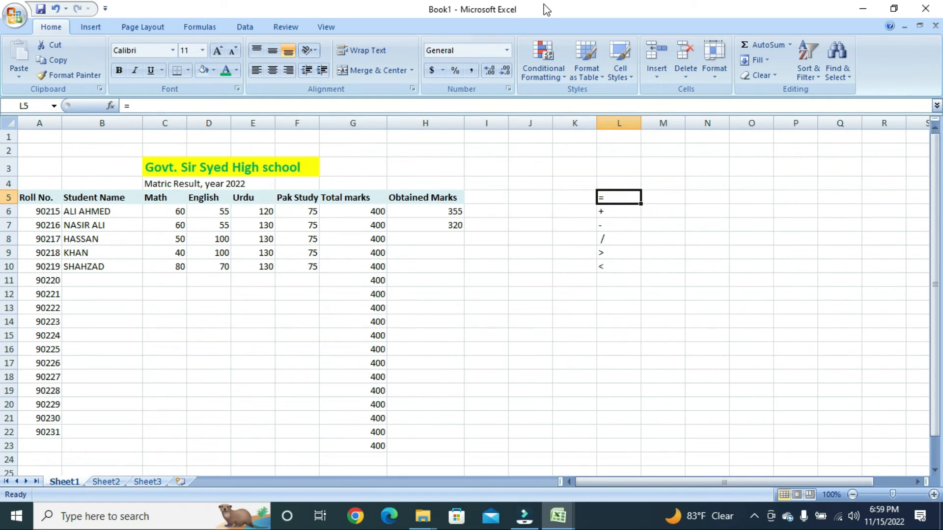
key(Down)
key(Down)
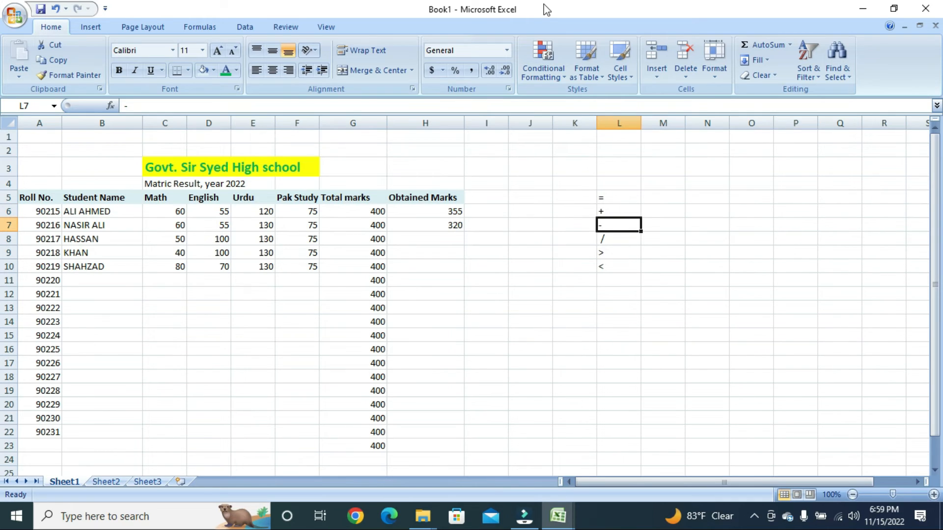
key(Down)
key(Down)
key(Down)
key(Down)
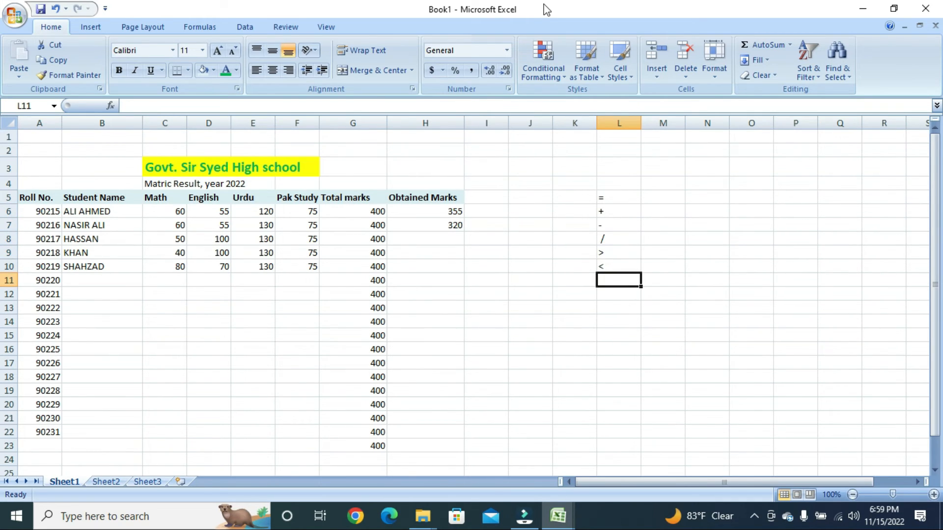
text(*)
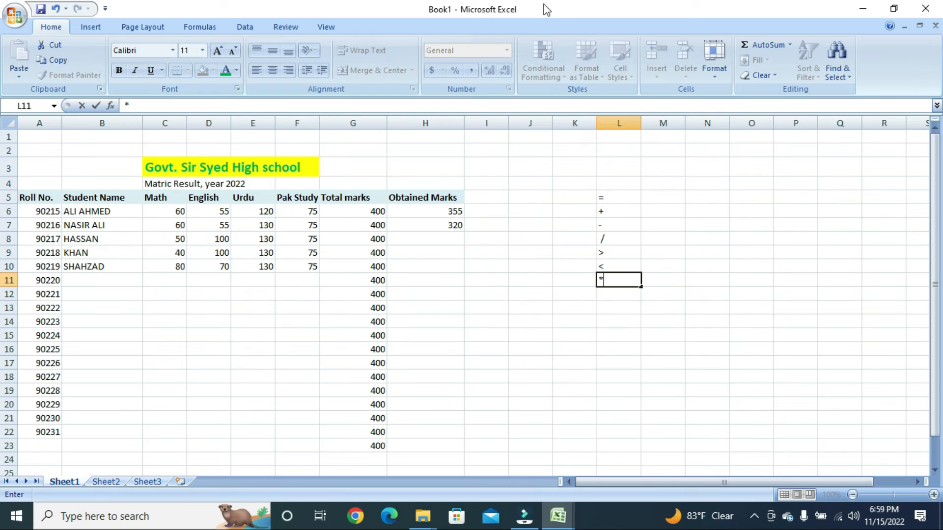
key(Return)
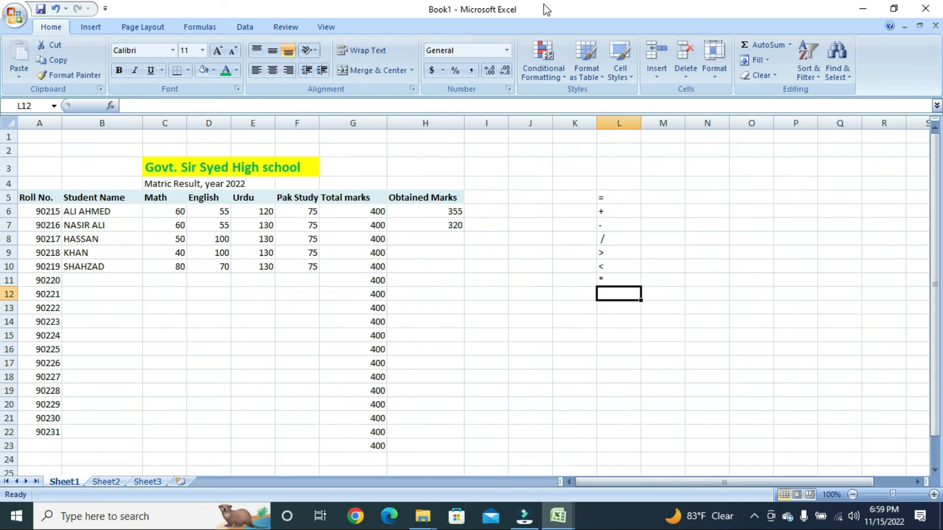
key(Up)
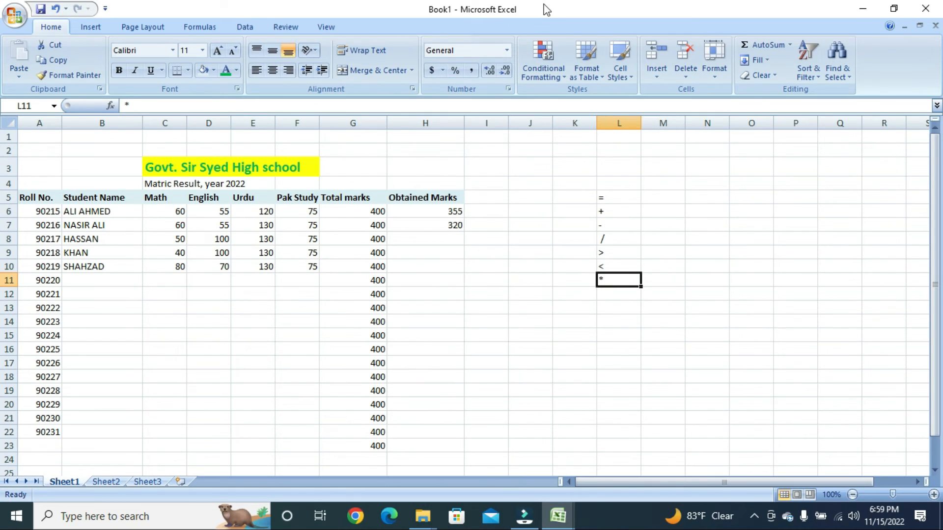
key(Right)
key(Right)
key(Right)
key(Up)
key(Up)
key(Up)
key(Up)
key(Up)
key(Up)
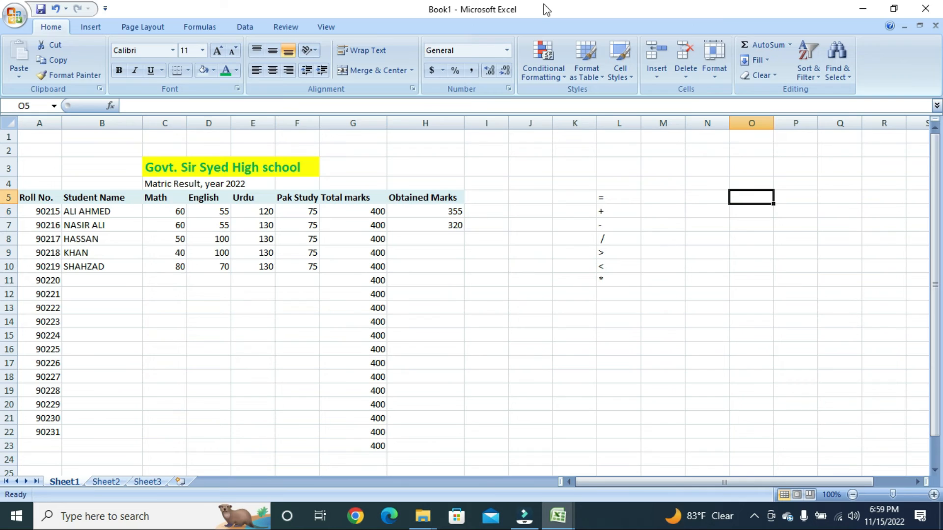
key(Left)
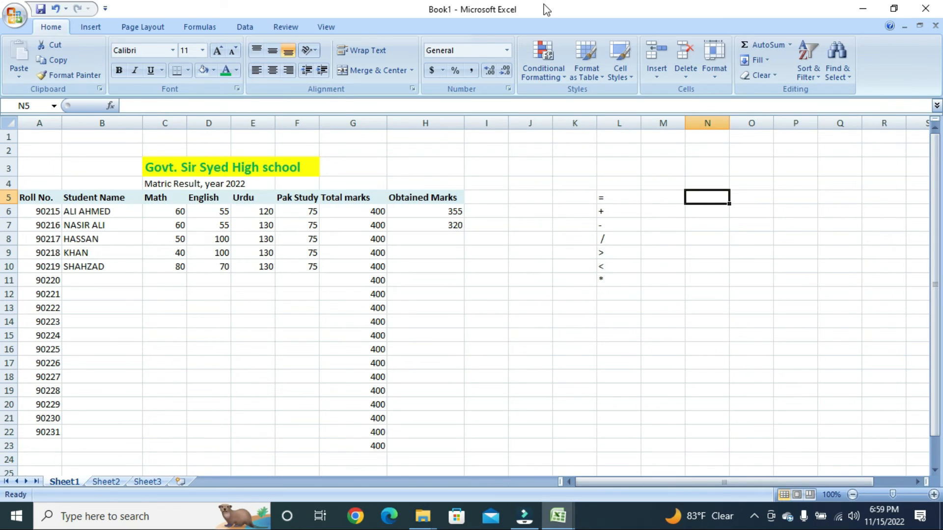
- Enter the formula =1400/121 in cell N5
text(=1400)
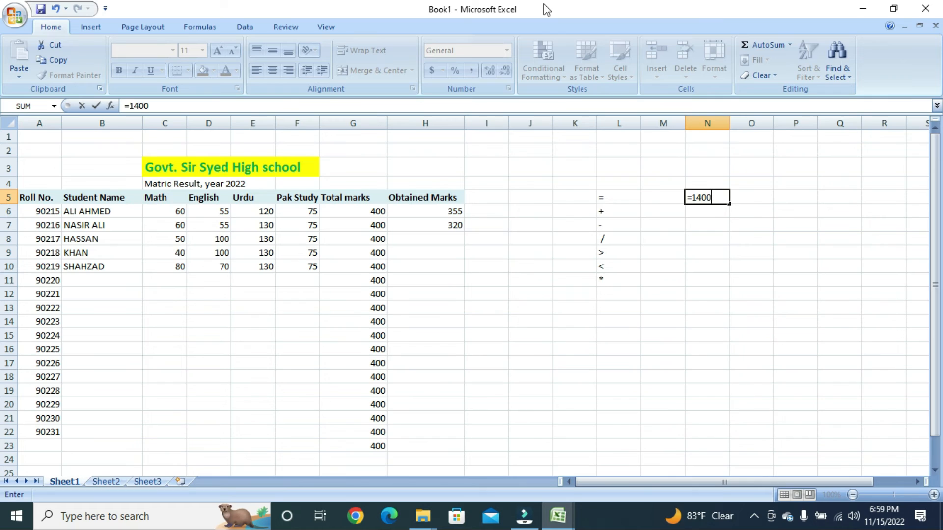
text(/121)
key(Return)
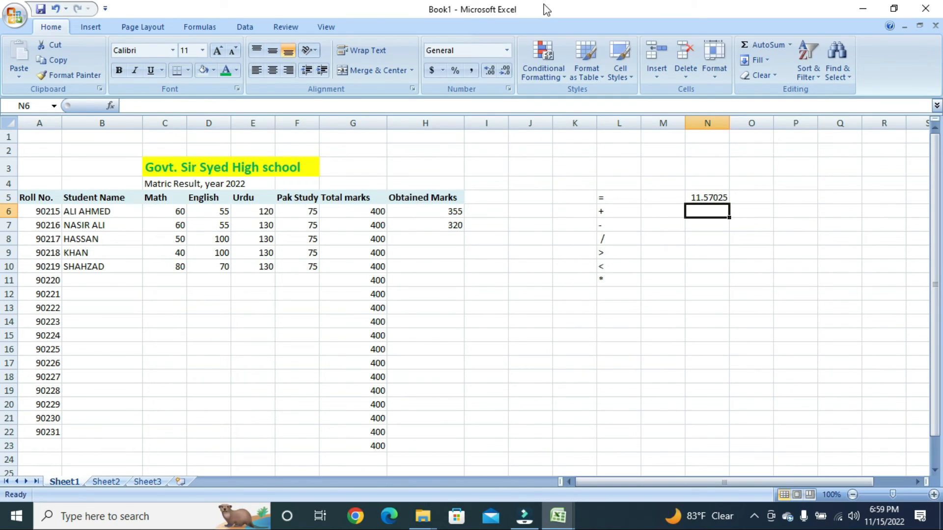
key(Up)
- Change N5's formula to =1400-121 so it shows 1279, then return to M5
key(F2)
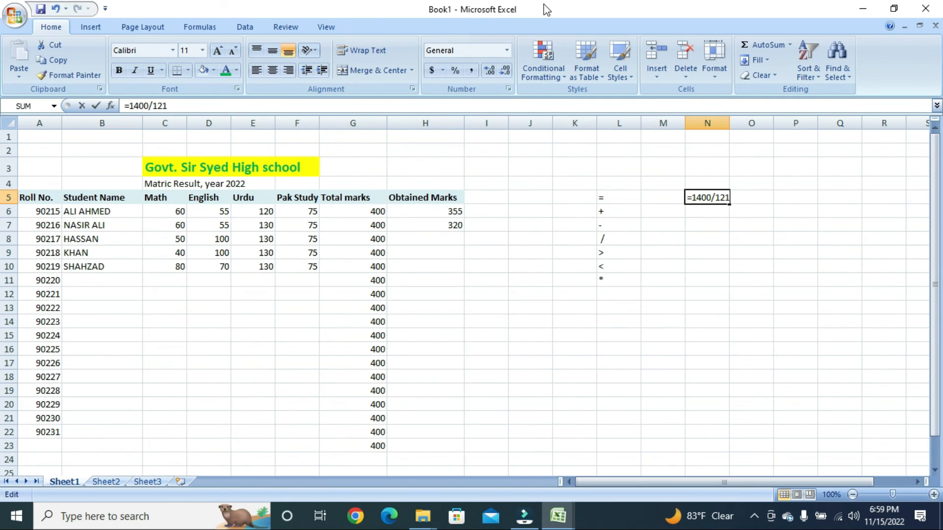
key(Left)
key(Left)
key(Left)
key(Left)
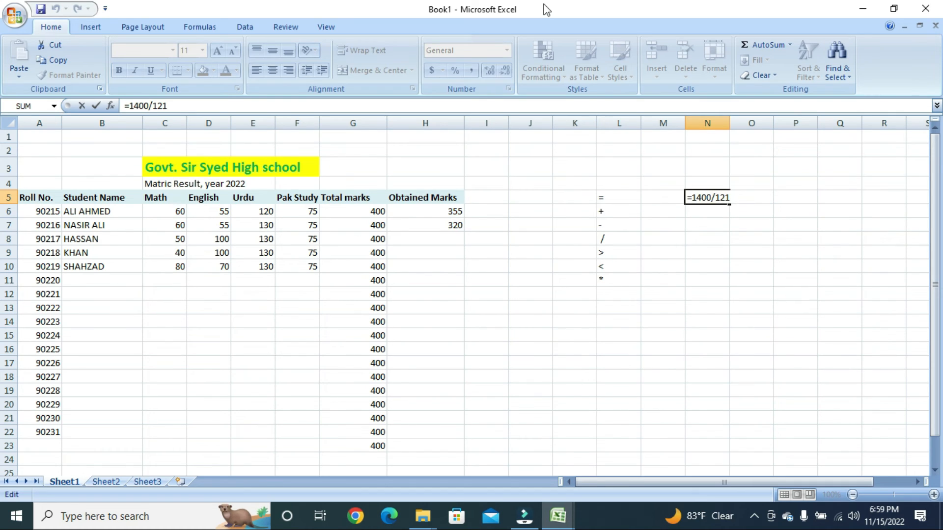
key(Right)
key(BackSpace)
text(-)
key(Return)
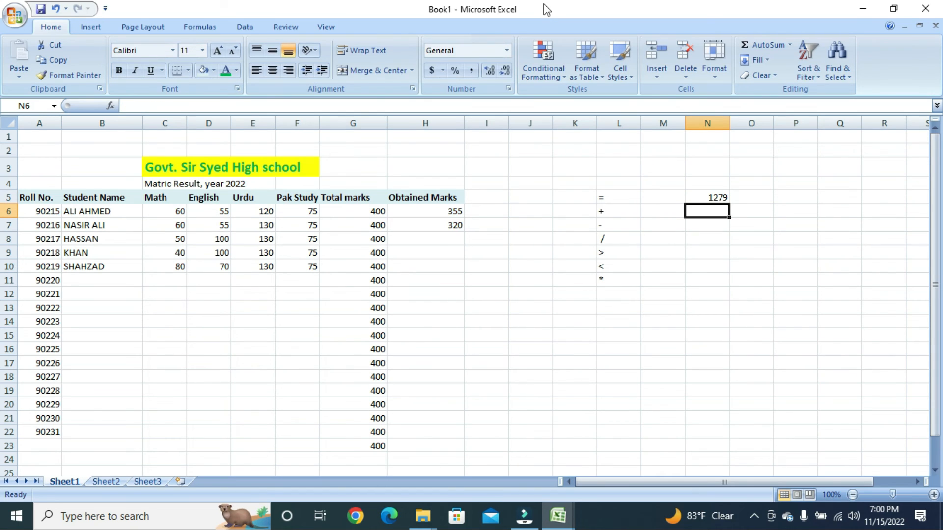
key(Up)
key(Left)
key(Left)
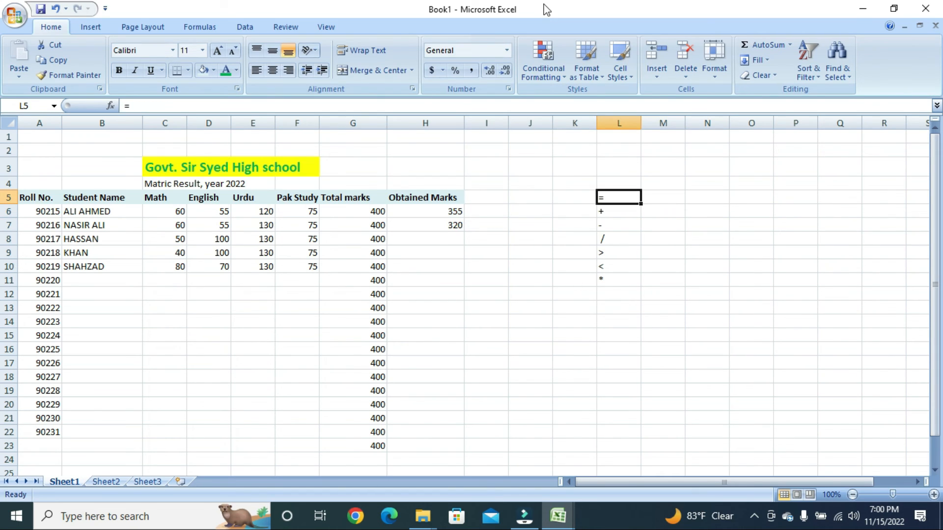
key(Down)
key(Down)
key(Down)
key(Down)
key(Down)
key(Down)
key(Up)
key(Up)
key(Up)
key(Up)
key(Up)
key(Up)
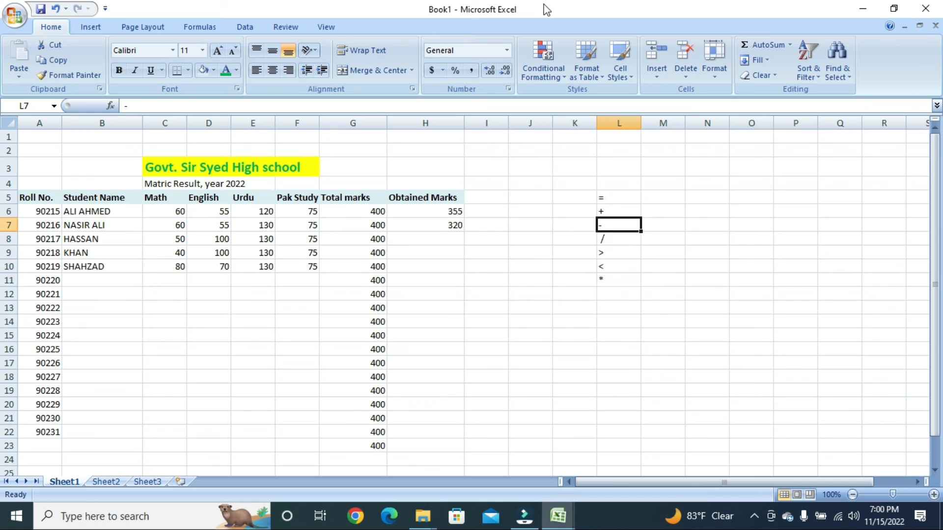
key(Right)
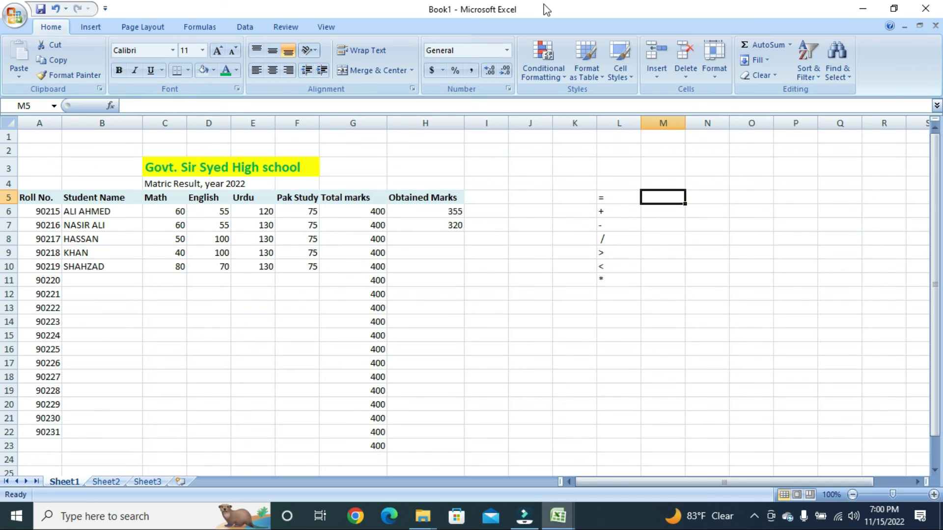
- Label M5 'Equal to' and M6 'plus', then start the 'minus' label in M7
text(Eq)
key(BackSpace)
text(qual)
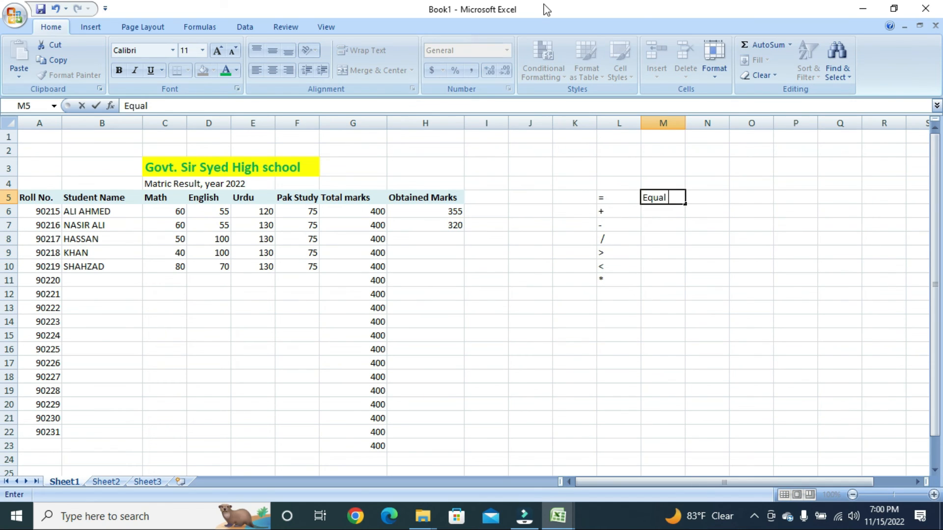
text( to)
key(Return)
text(plu)
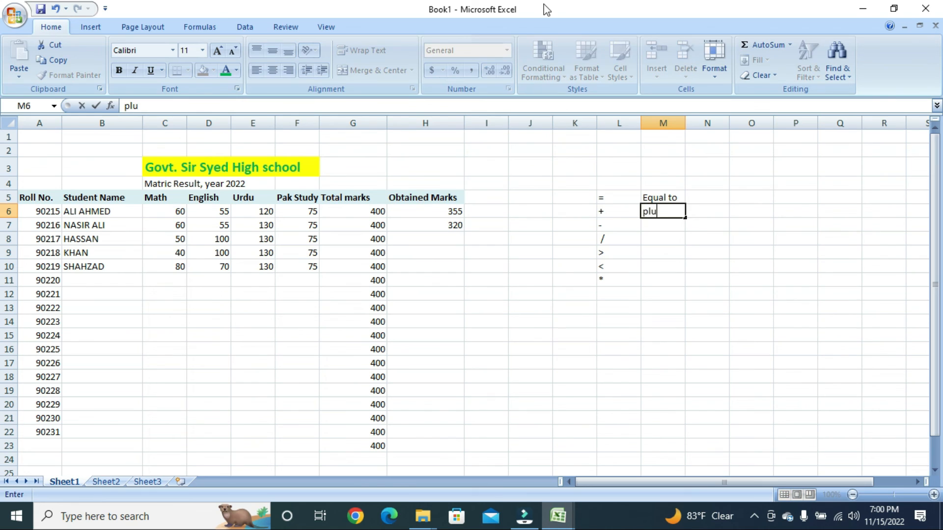
text(s)
key(Return)
text(minus)
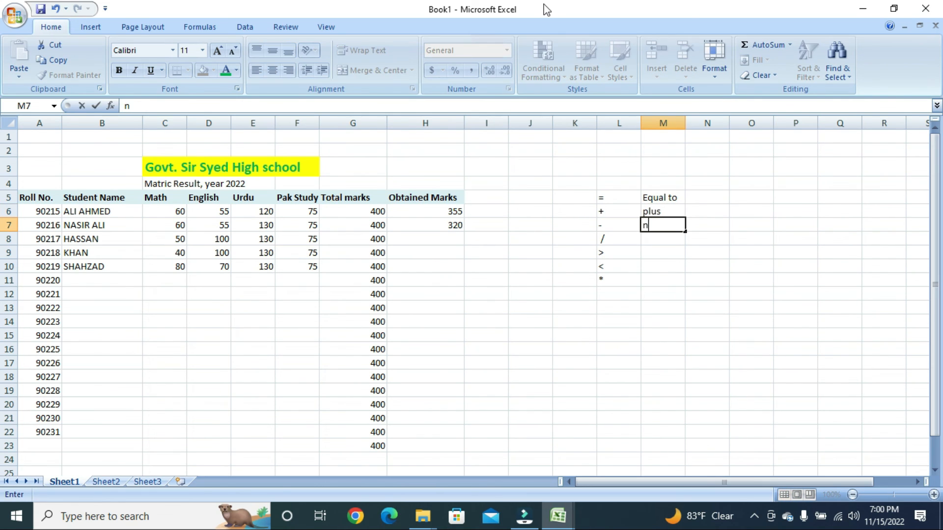
key(BackSpace)
key(BackSpace)
key(BackSpace)
key(BackSpace)
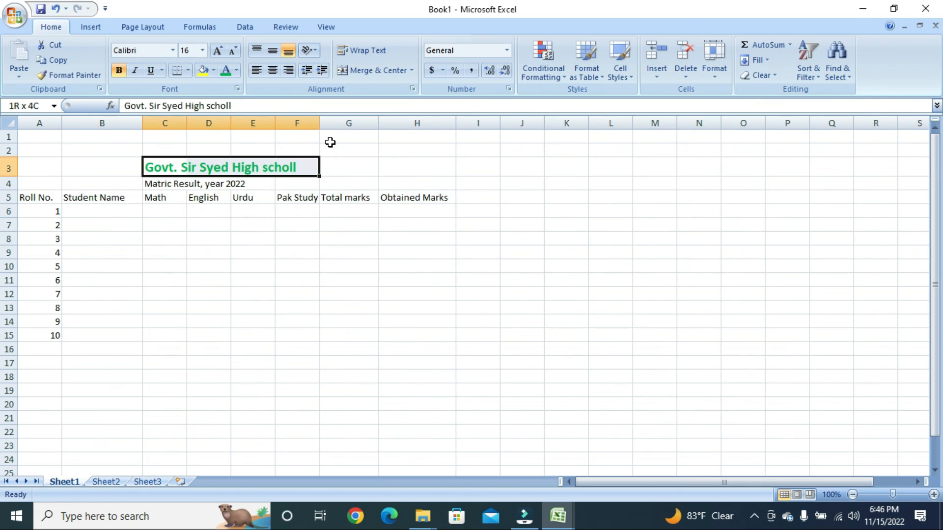